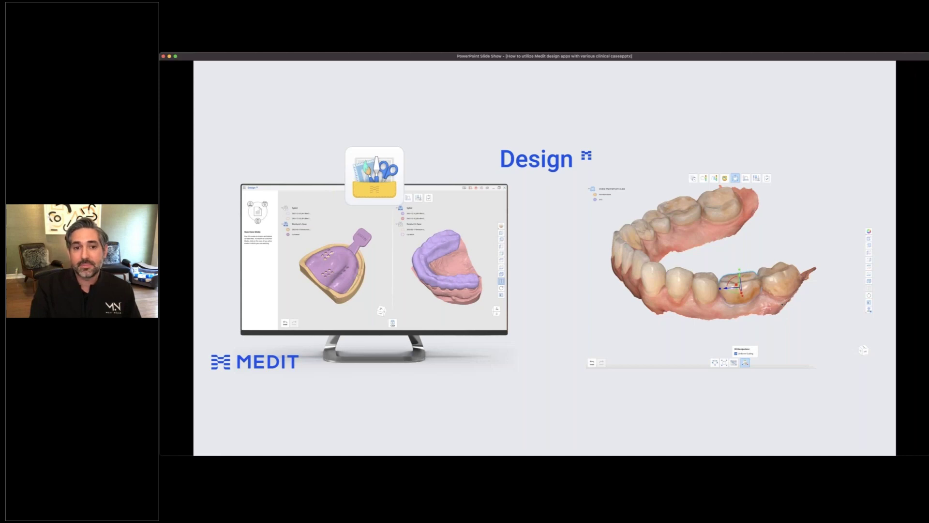
Reveal the USE FOR bullets (Digital Extractions, Implant Provisionals, Custom Solutions, And much more), then advance.
key("Right")
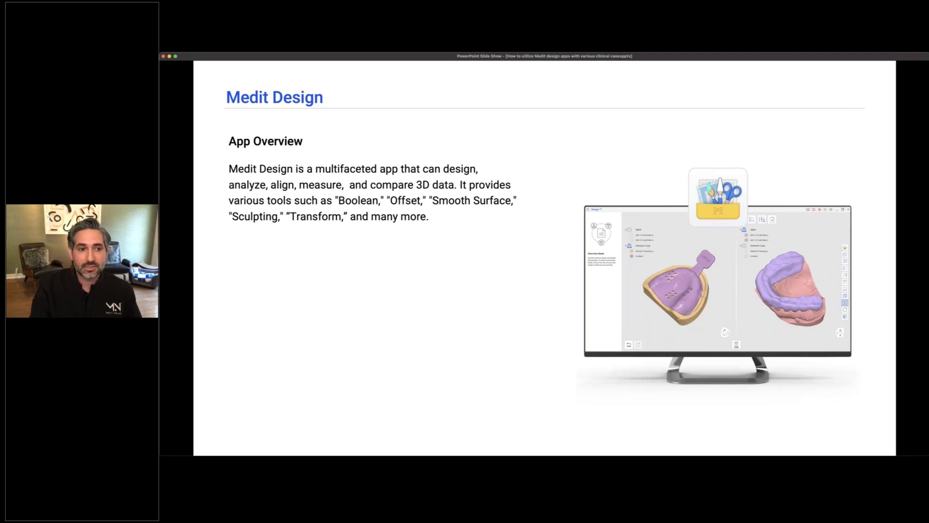
key("Right")
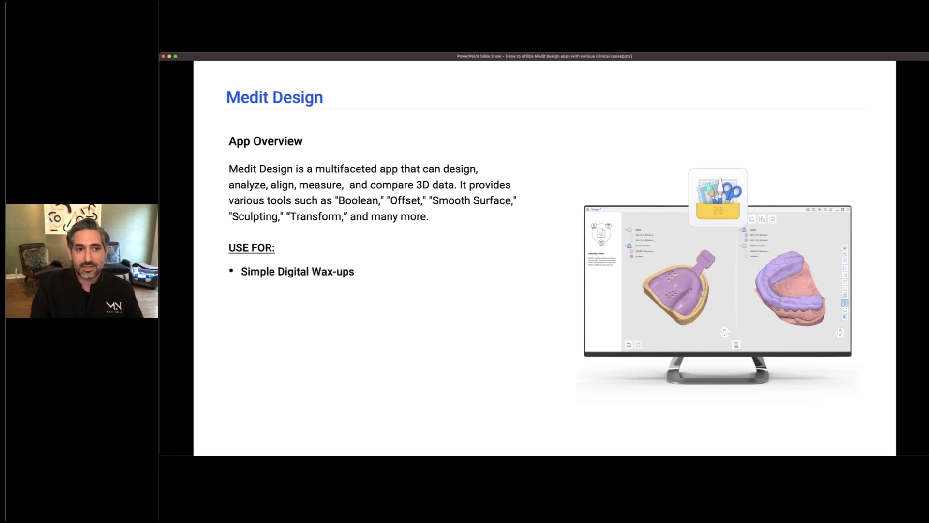
key("Right")
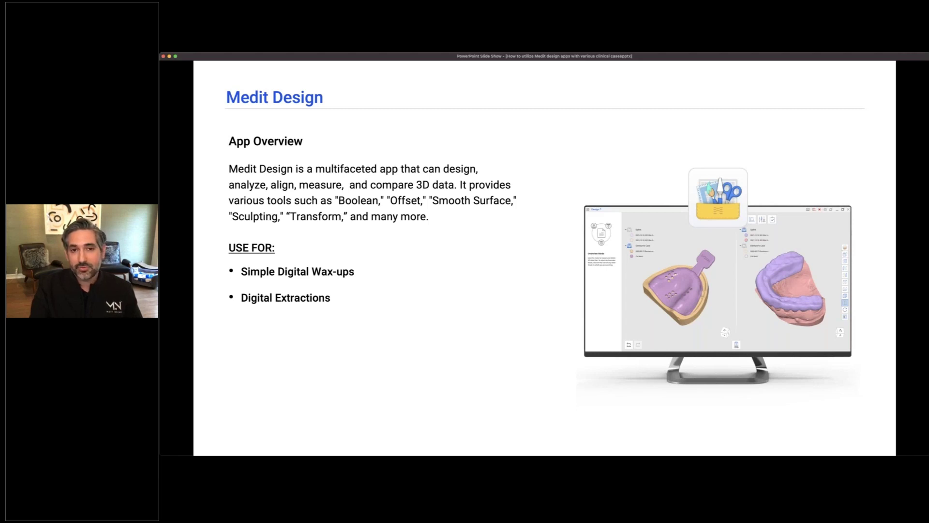
key("Right")
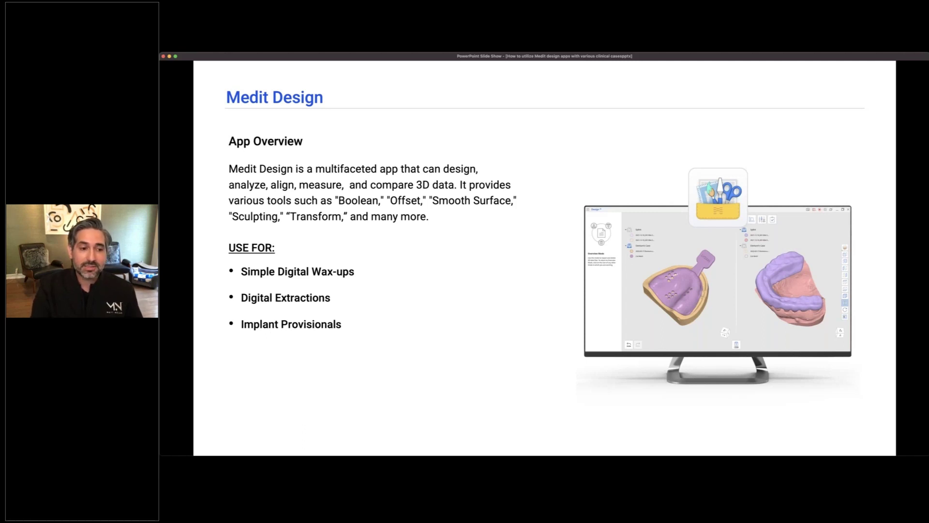
key("Right")
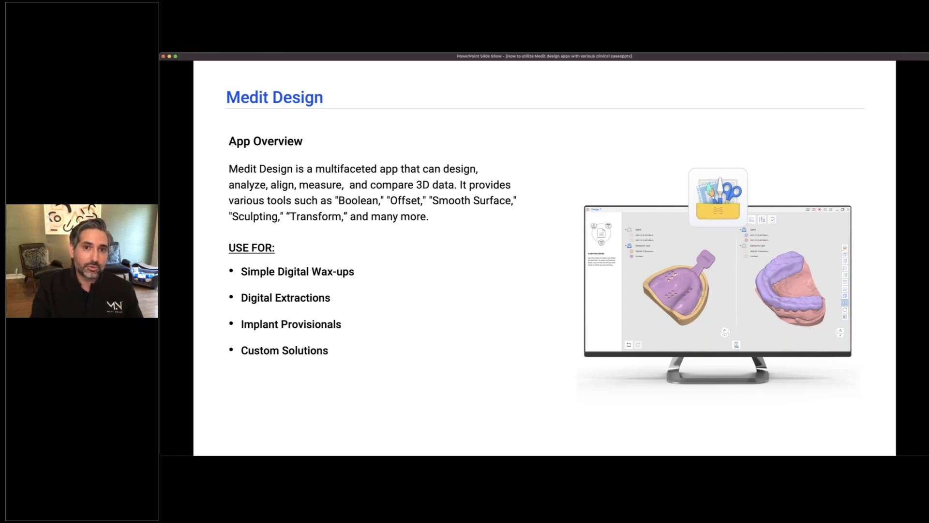
key("Right")
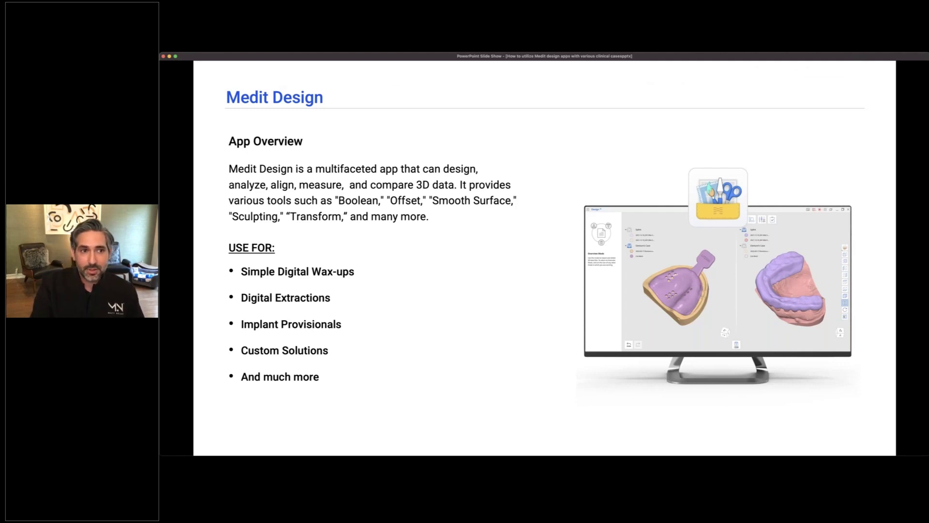
key("Right")
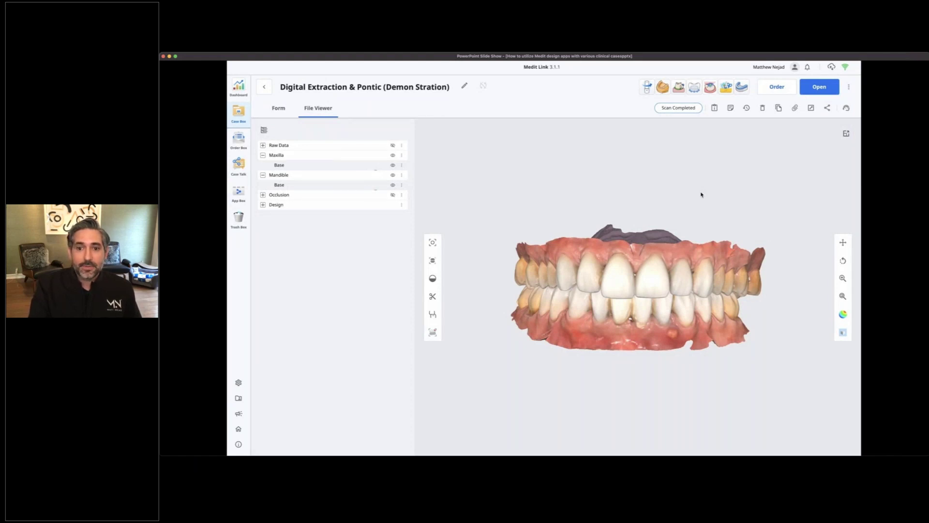
Launch Medit Design from Medit Link and load the 'Prior to Extraction #23-26 - V2' project.
left_click(727, 88)
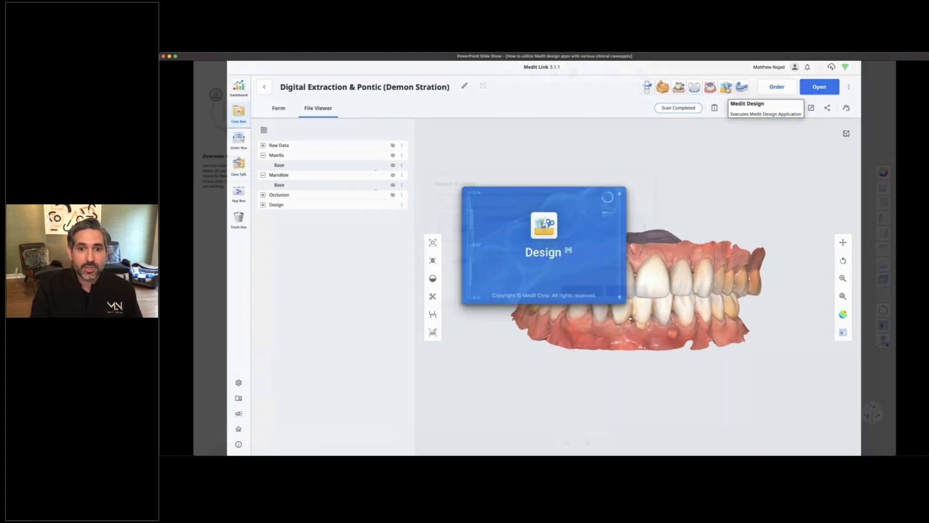
left_click(596, 266)
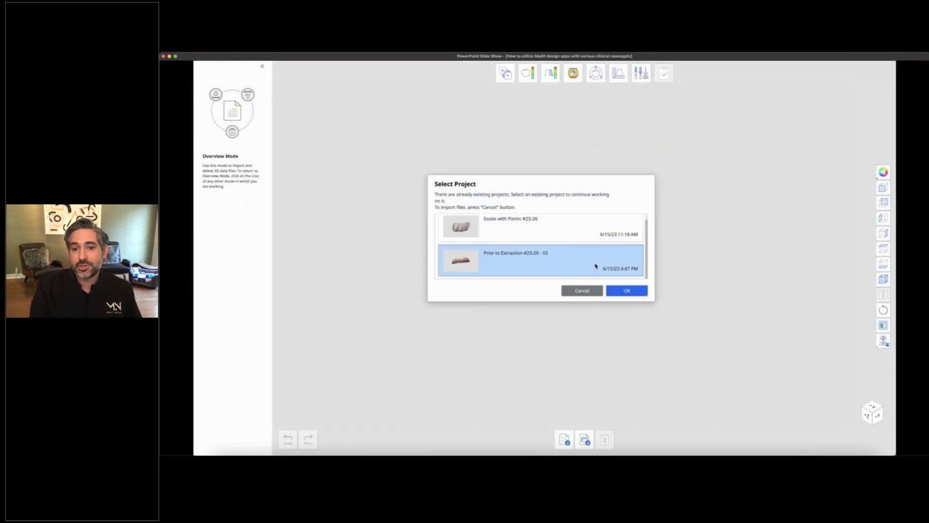
left_click(627, 290)
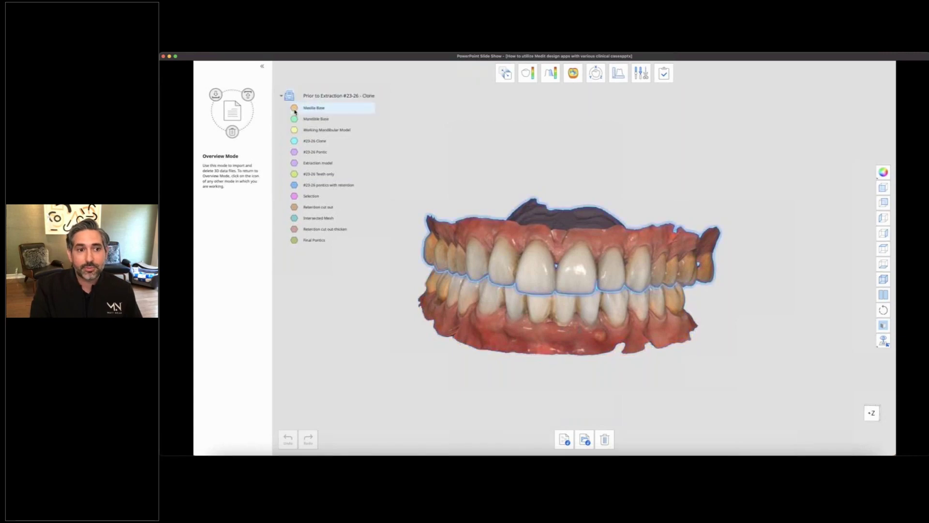
Adjust the project models' transparency and enter Edit Mode, then advance to the Case # 1 slide.
mouse_move(306, 105)
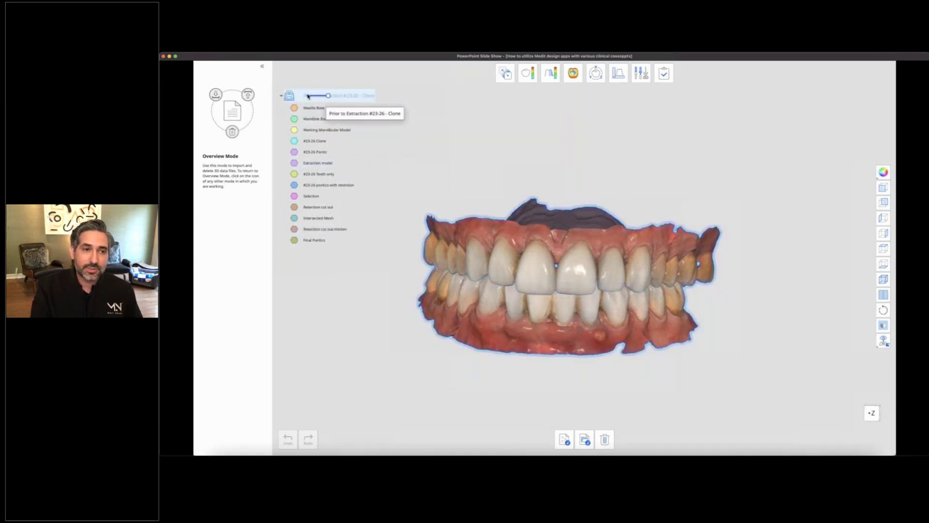
mouse_move(312, 243)
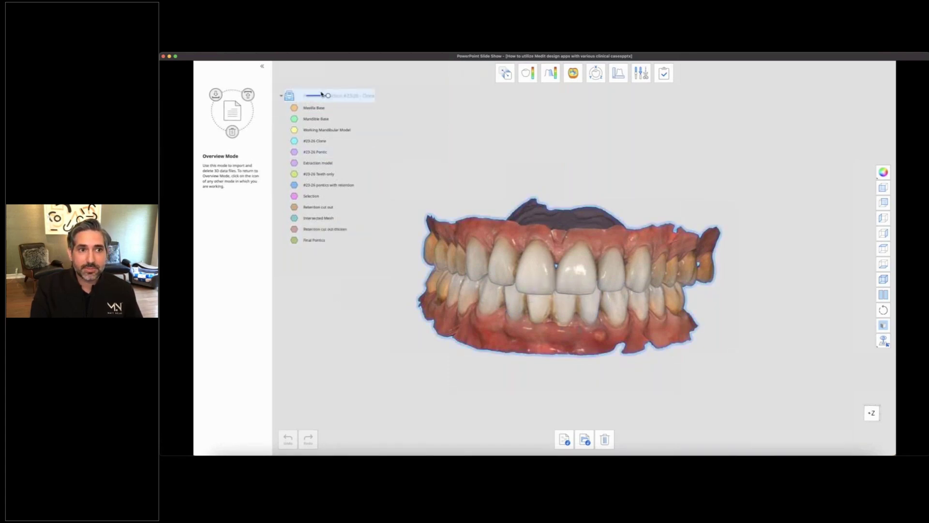
mouse_move(322, 95)
left_mouse_down()
mouse_move(312, 95)
mouse_move(552, 104)
left_mouse_up()
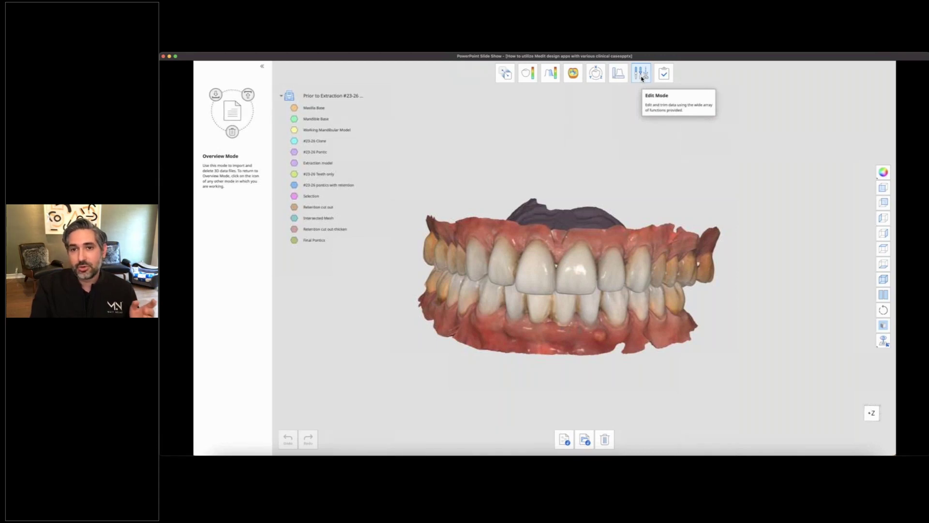
left_click(642, 73)
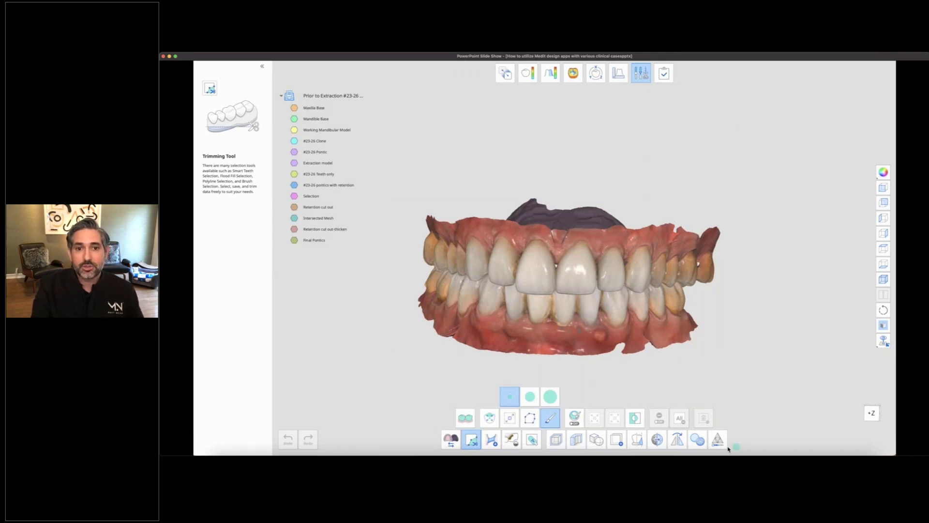
key("Right")
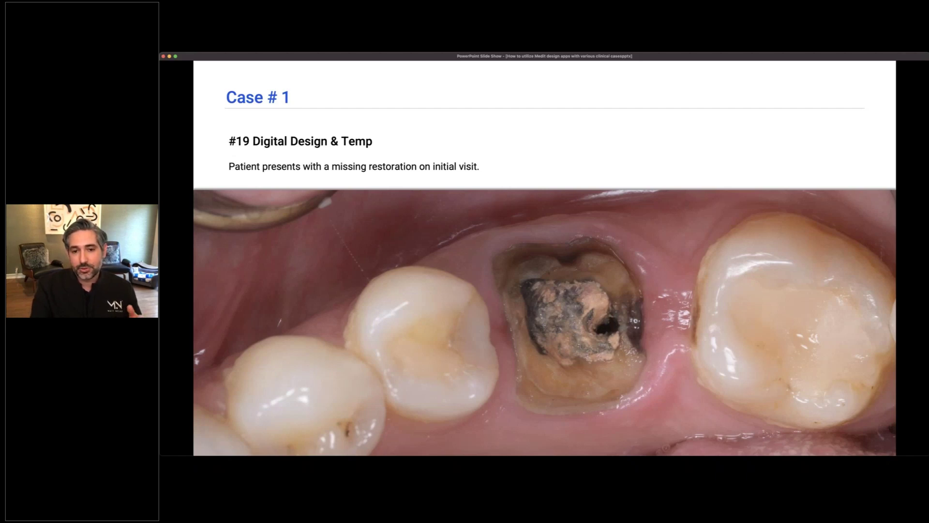
Advance from the Case # 1 slide to the rotating lower-arch scan slide.
key("Right")
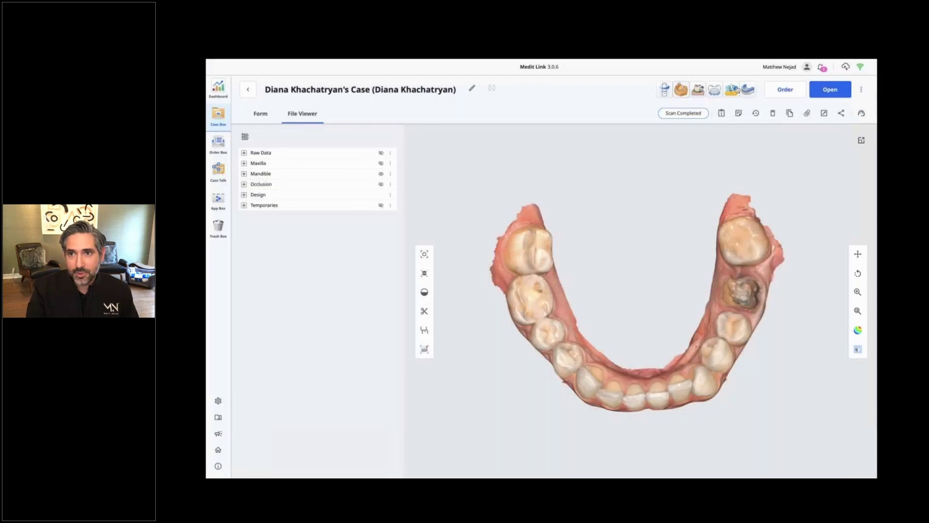
Import the case's Mandible Base scan into Medit Design and zoom in on the damaged molar.
left_click(735, 90)
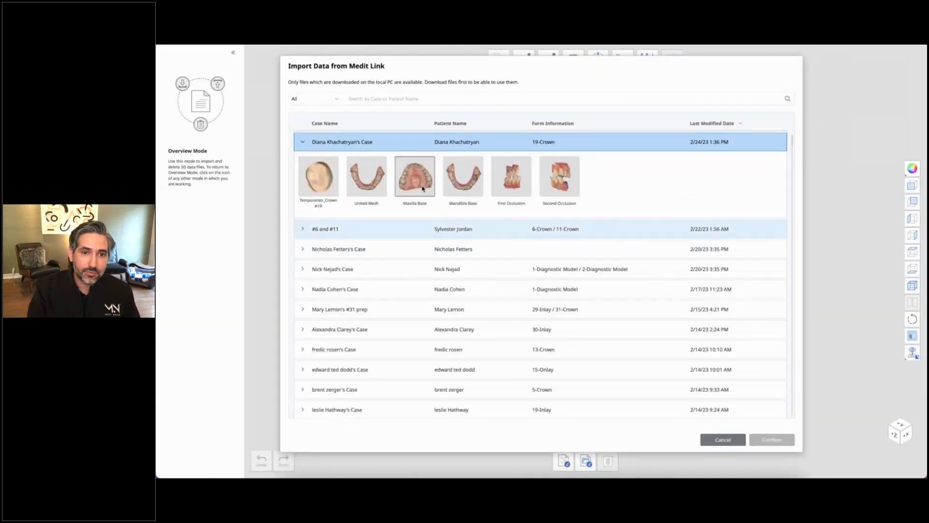
left_click(457, 179)
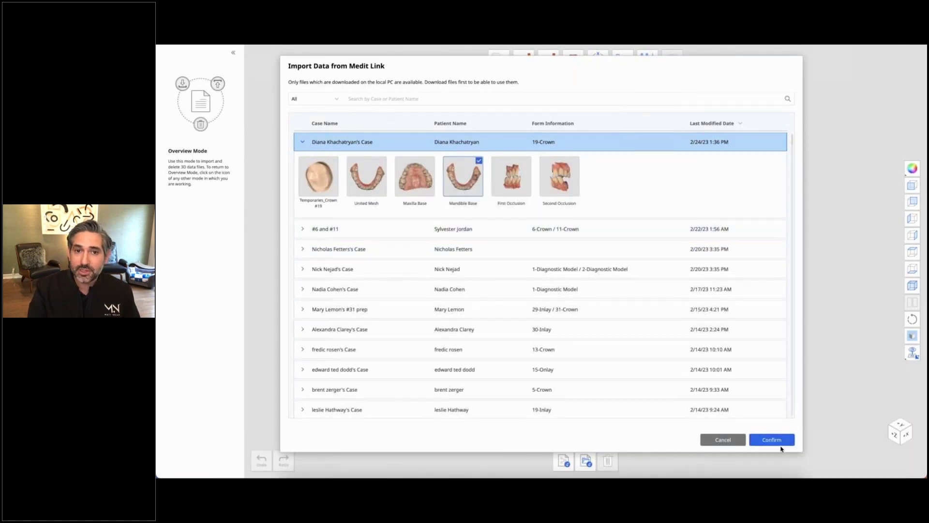
left_click(772, 439)
scroll(675, 263, "up", 5)
middle_click_drag(674, 261, 521, 229)
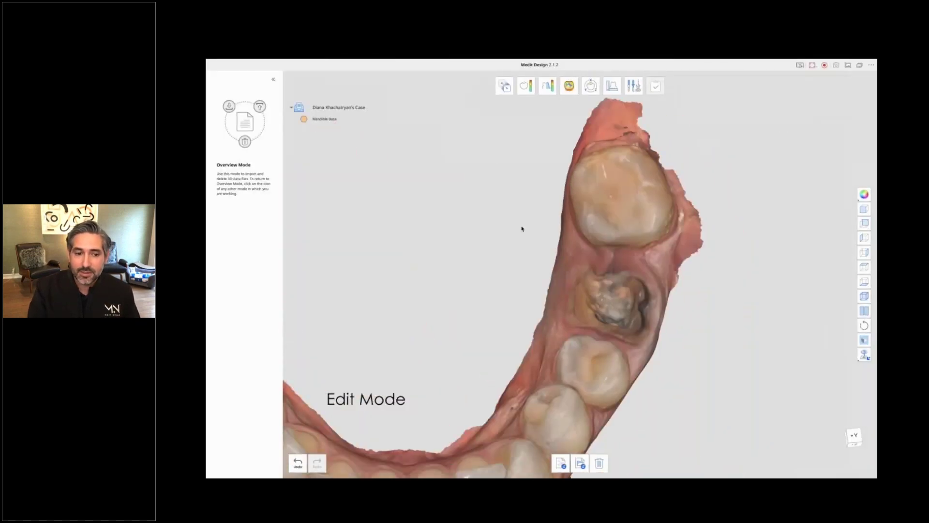
left_click(634, 86)
Outline tooth #19 with a polyline selection and delete the enclosed region from the Mandible Base.
scroll(608, 273, "up", 3)
right_click_drag(608, 276, 499, 326)
left_click(499, 352)
left_click(504, 340)
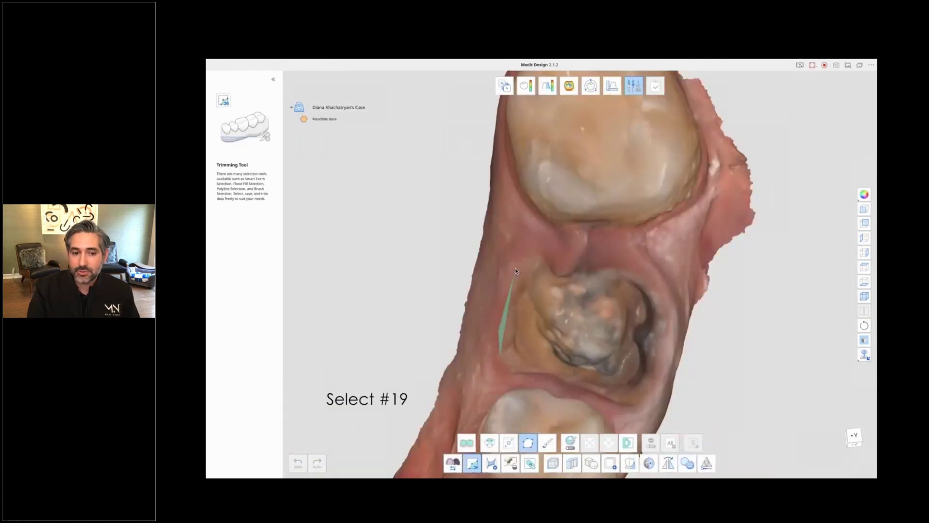
left_click(532, 251)
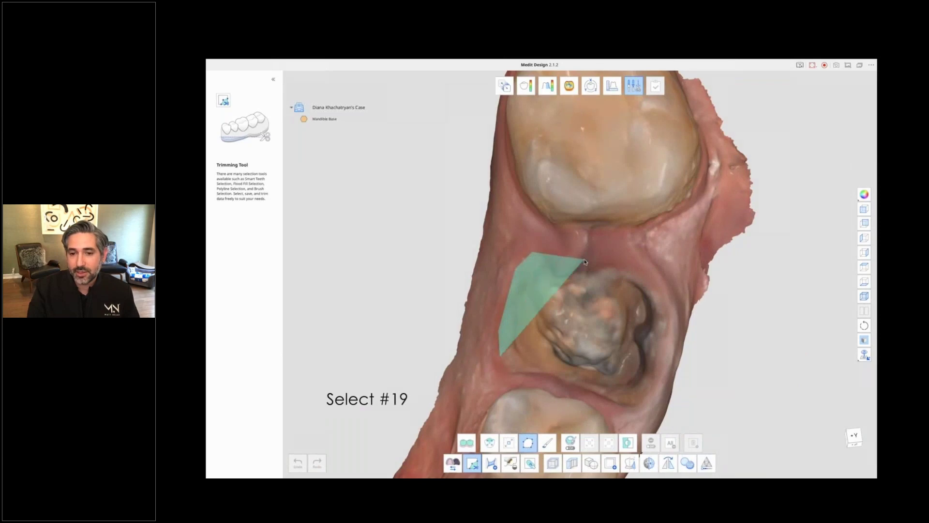
left_click(623, 268)
left_click(657, 292)
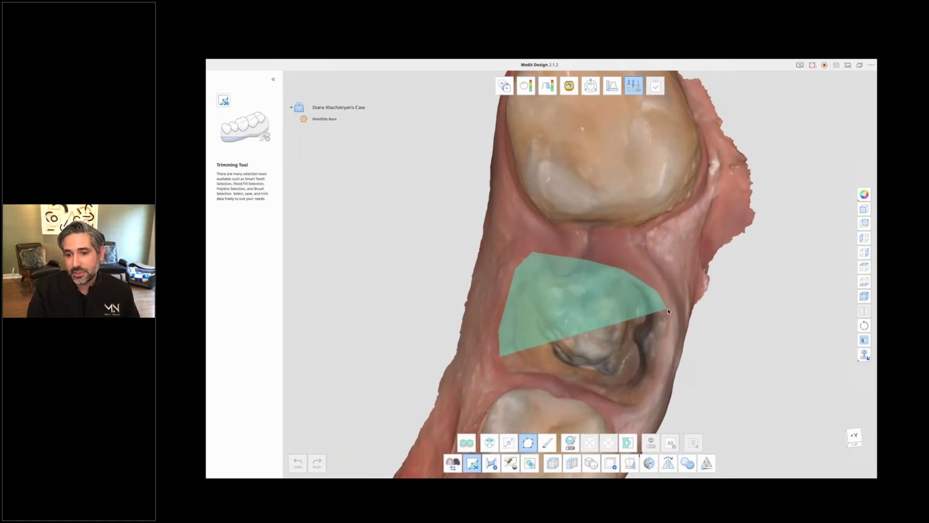
left_click(672, 337)
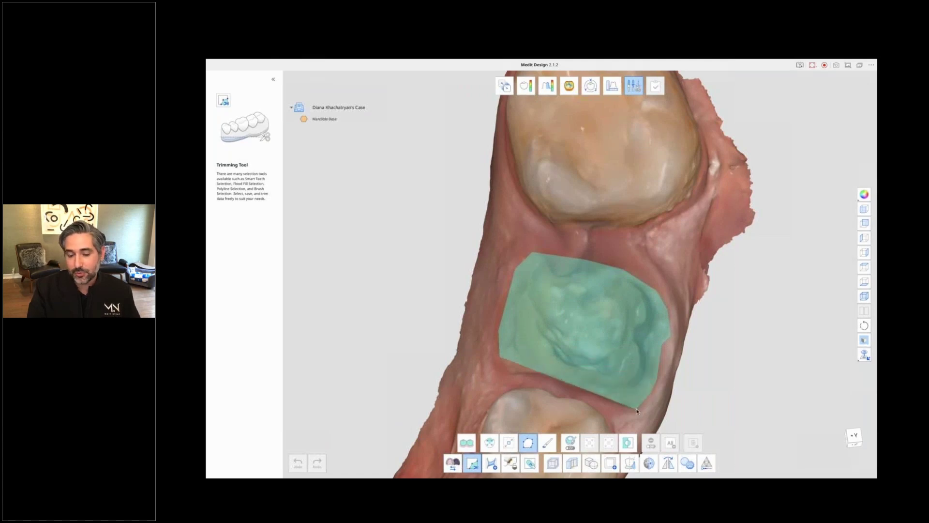
left_click(636, 410)
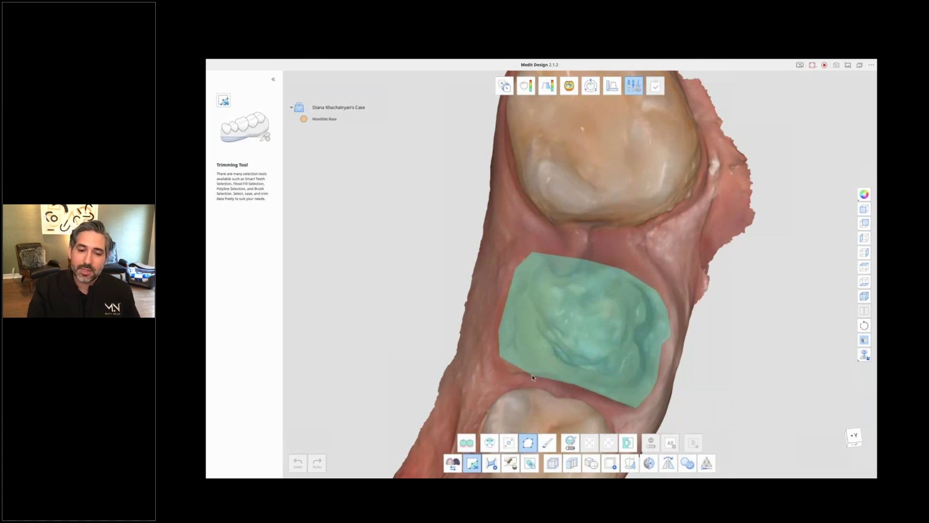
double_click(502, 372)
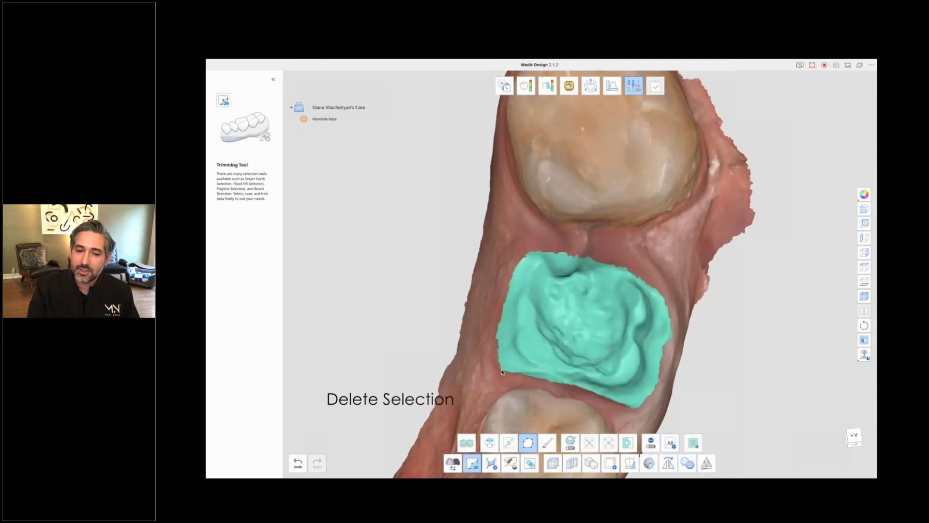
left_click(693, 443)
scroll(531, 321, "up", 3)
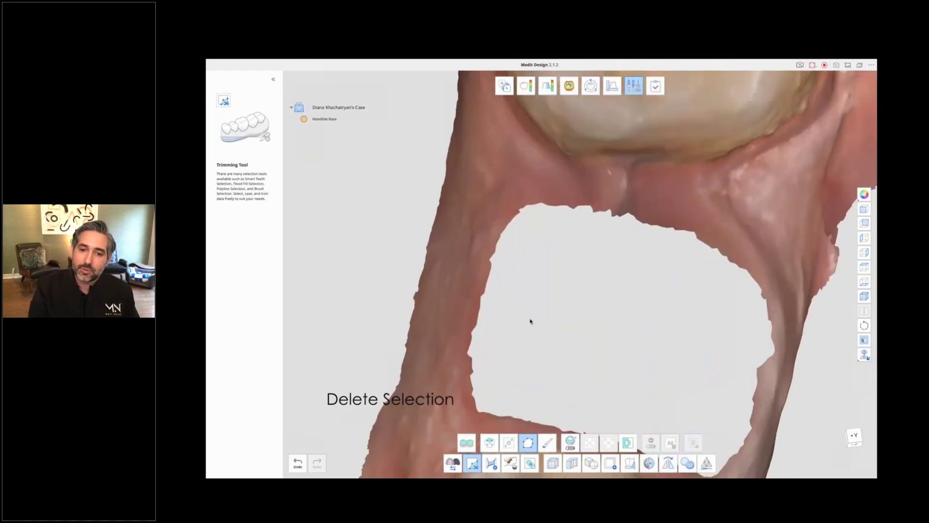
scroll(531, 321, "down", 3)
scroll(530, 321, "down", 5)
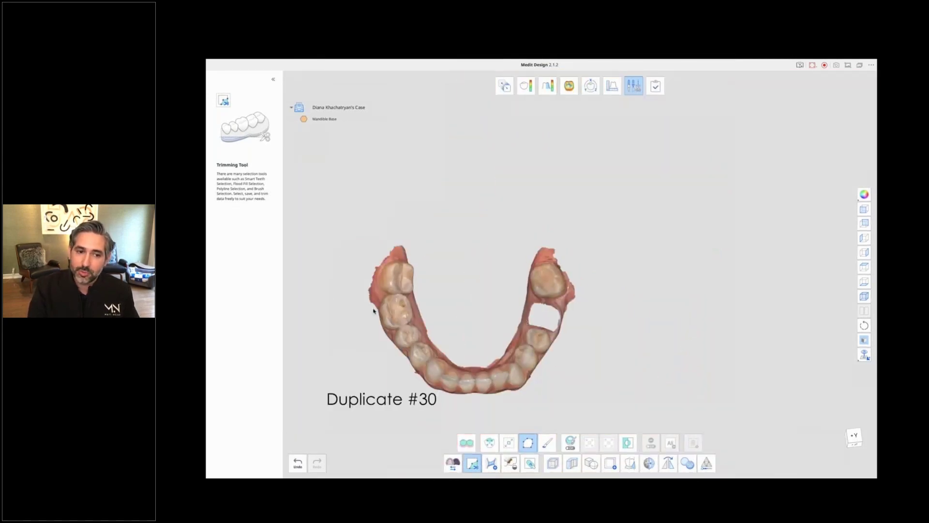
Duplicate the #30 molar into its own mesh using Smart Tooth Selection with a slightly expanded selection.
scroll(375, 311, "up", 5)
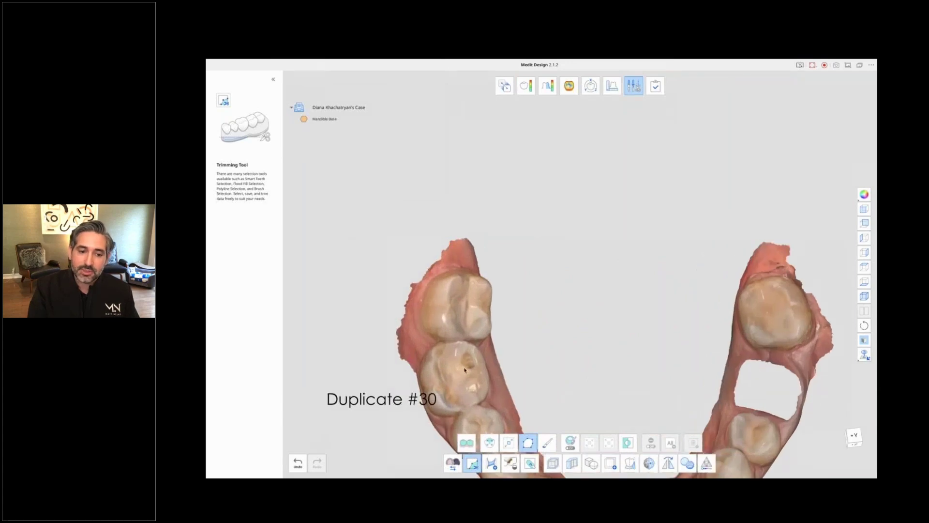
scroll(464, 370, "down", 4)
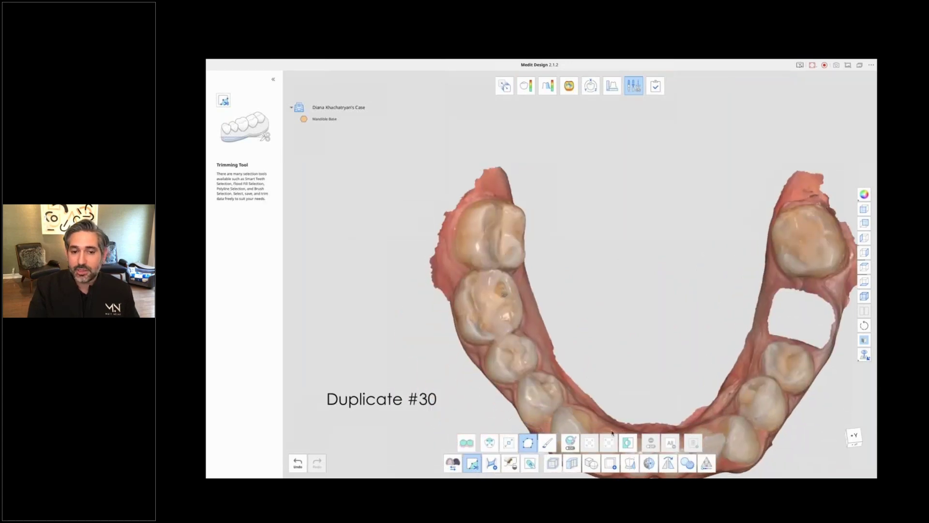
left_click(611, 464)
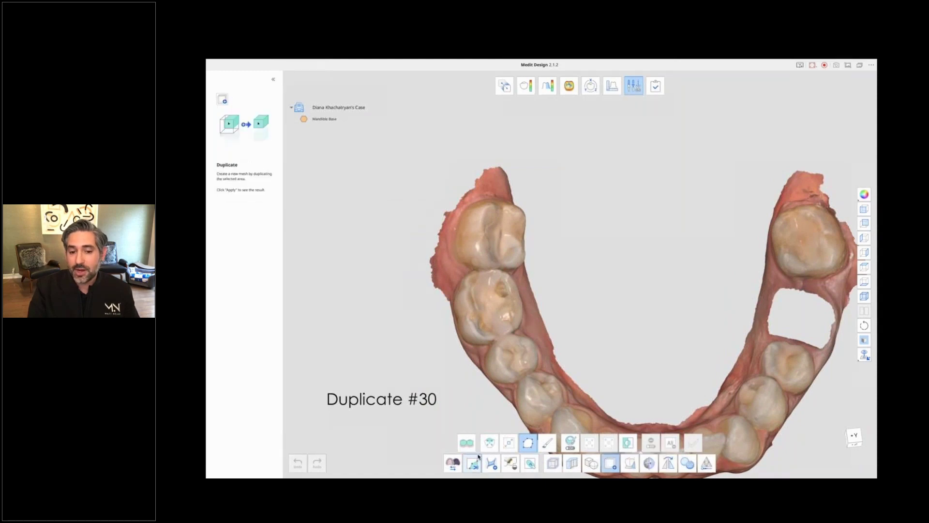
left_click(489, 442)
left_click(463, 307)
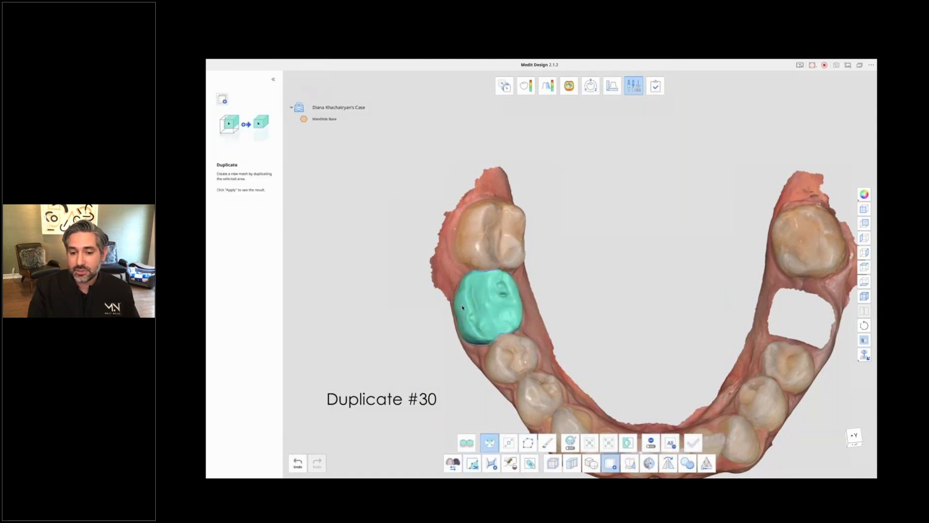
left_click(609, 442)
right_click_drag(414, 365, 434, 369)
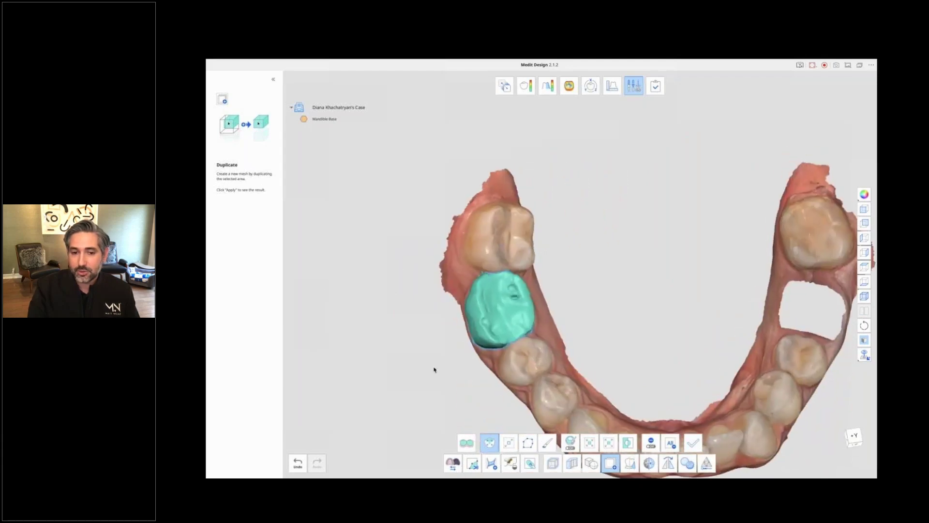
left_click(694, 442)
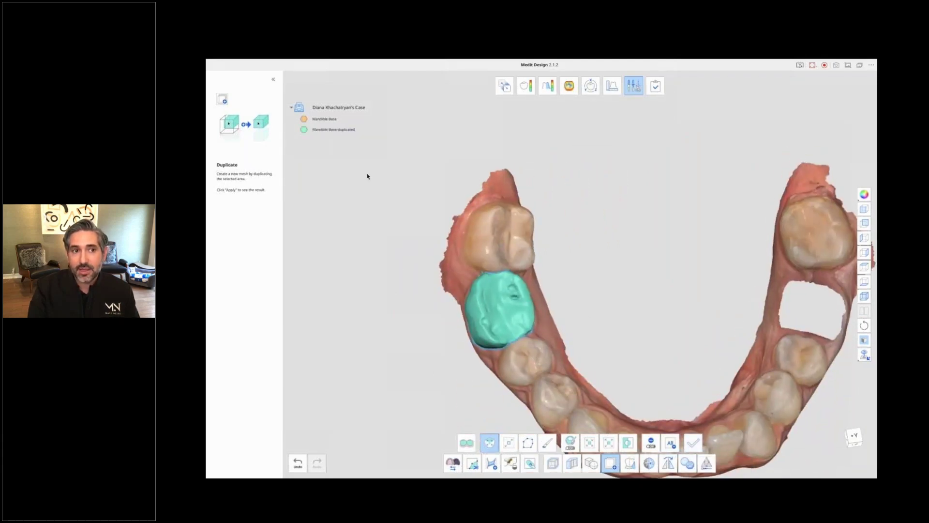
Rename the duplicated mesh to '#30' and hide the Mandible Base.
right_click(330, 131)
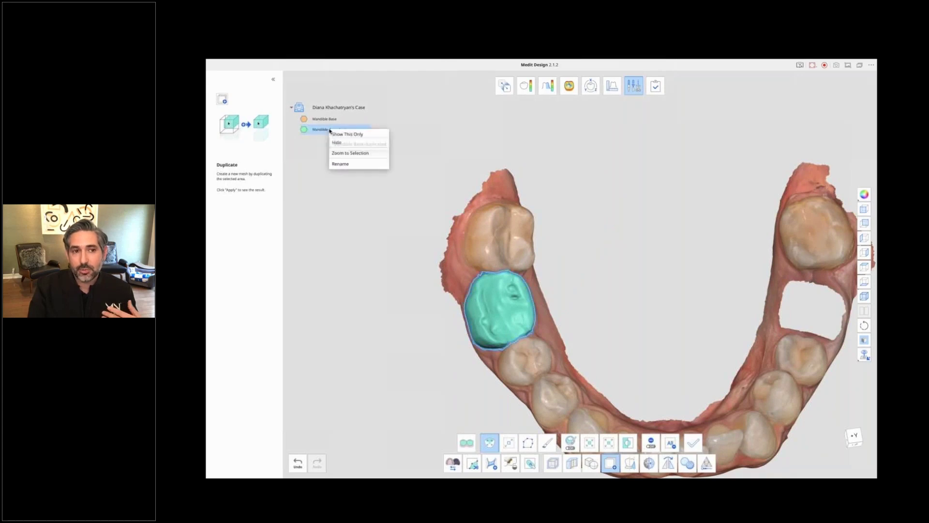
left_click(339, 164)
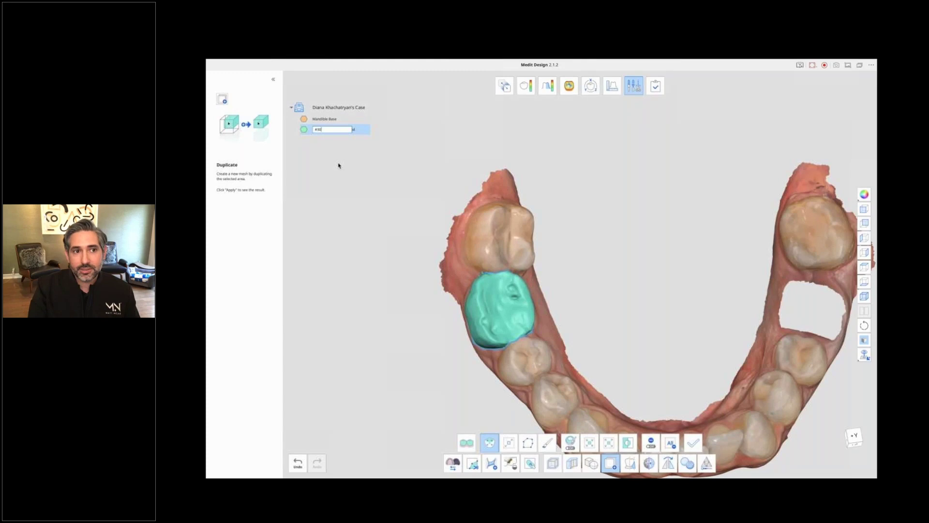
key("Return")
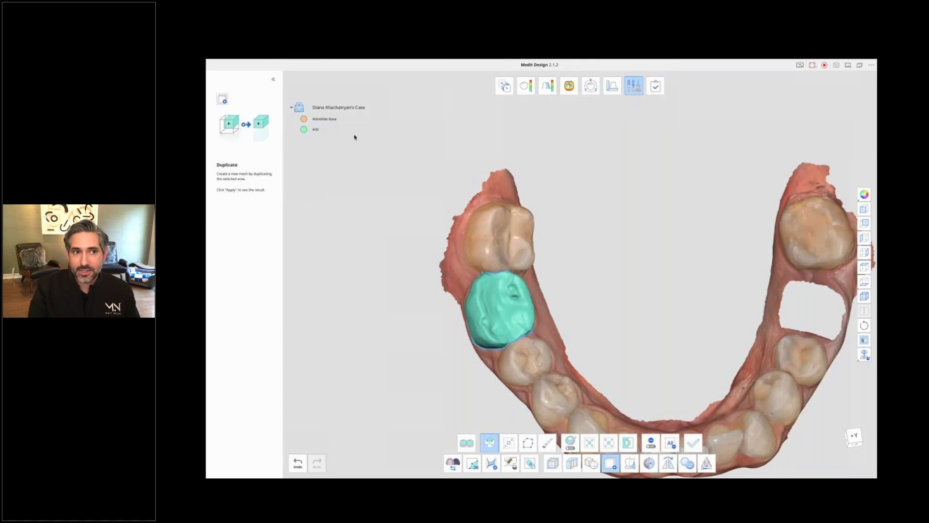
left_click(304, 119)
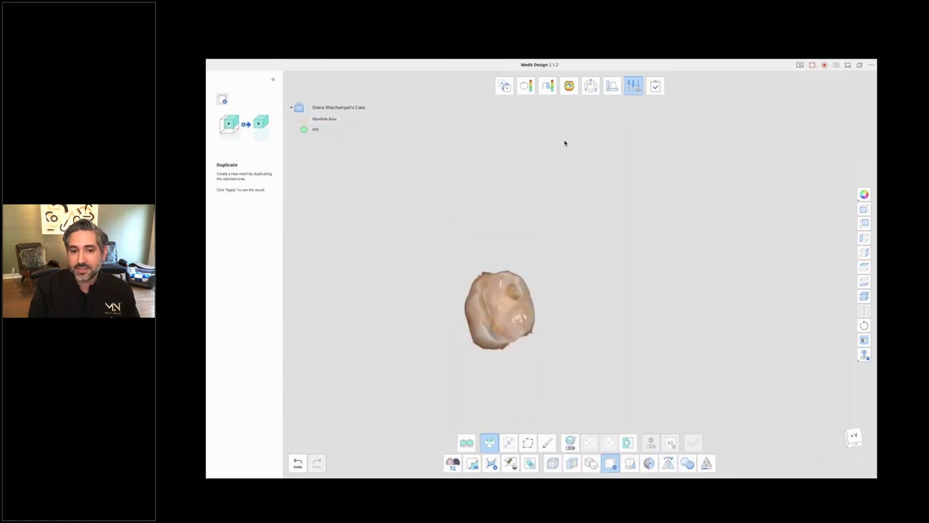
Create a mirrored copy of #30 with an offset mirror plane.
left_click(668, 463)
left_click(480, 196)
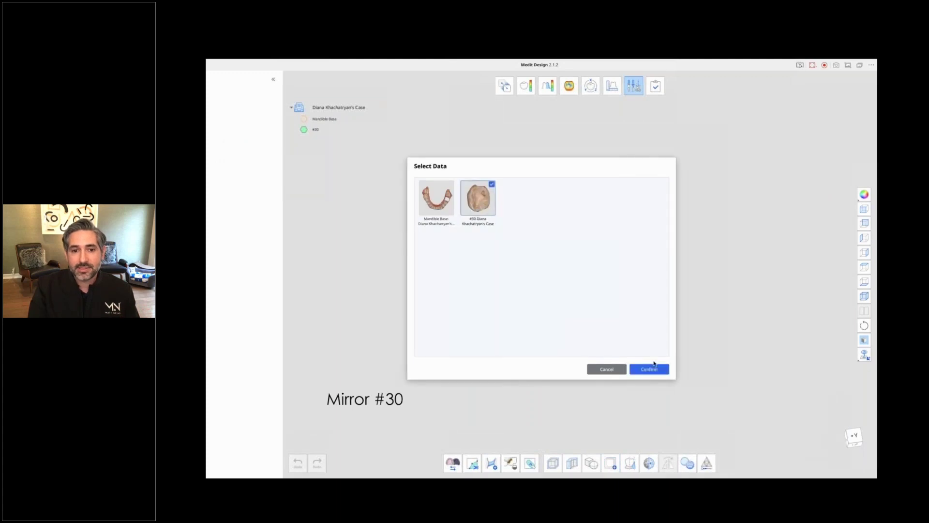
left_click(649, 368)
left_click_drag(458, 321, 508, 314)
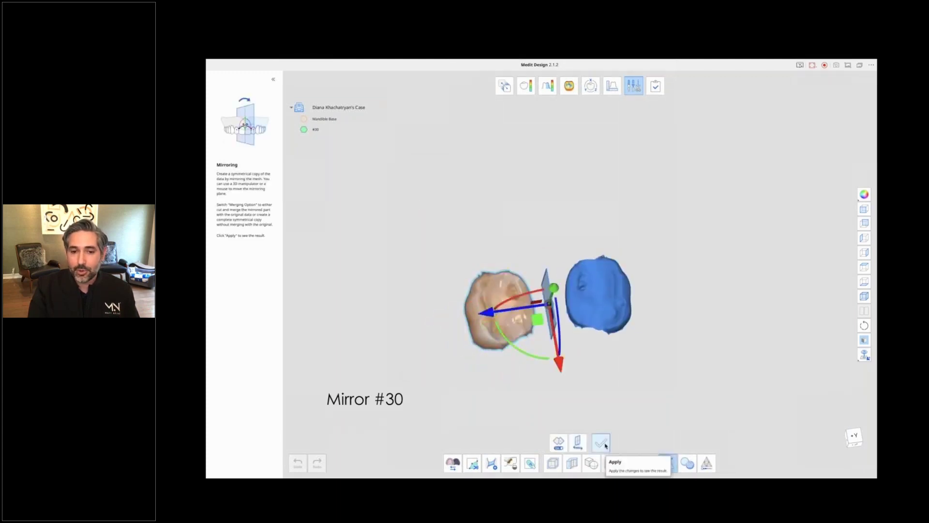
left_click(605, 445)
Outline and delete the original #30 tooth mesh.
left_click(472, 463)
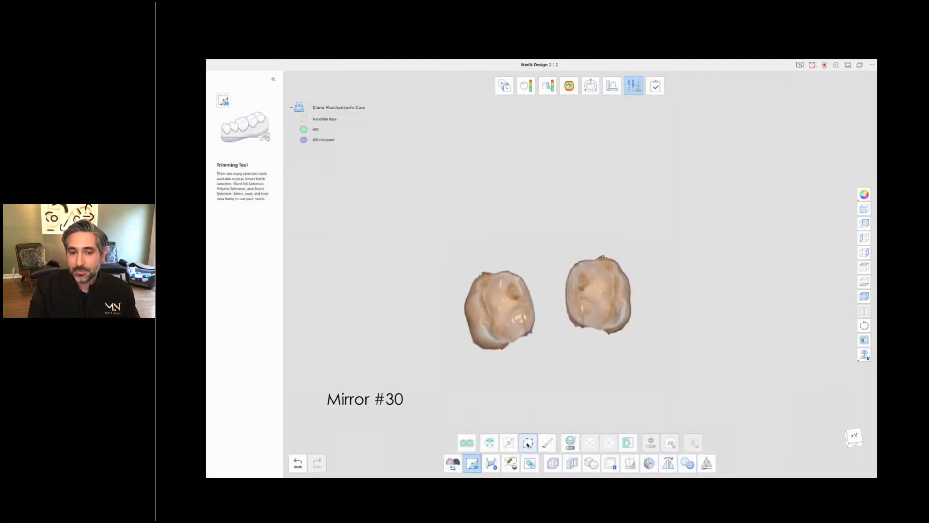
left_click(477, 260)
left_click(539, 369)
double_click(438, 377)
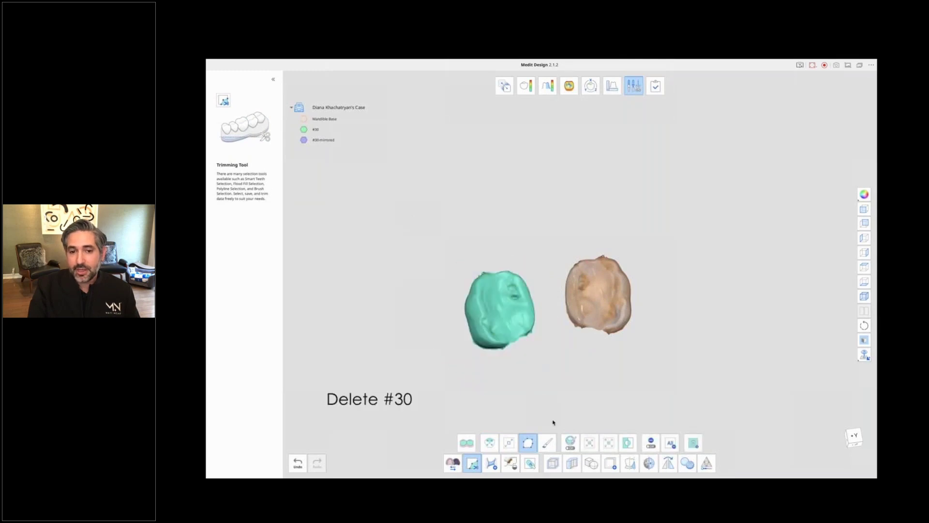
right_click(498, 249)
left_click(566, 281)
left_click(599, 300)
Rename the mirrored tooth to '#19'.
right_click(321, 129)
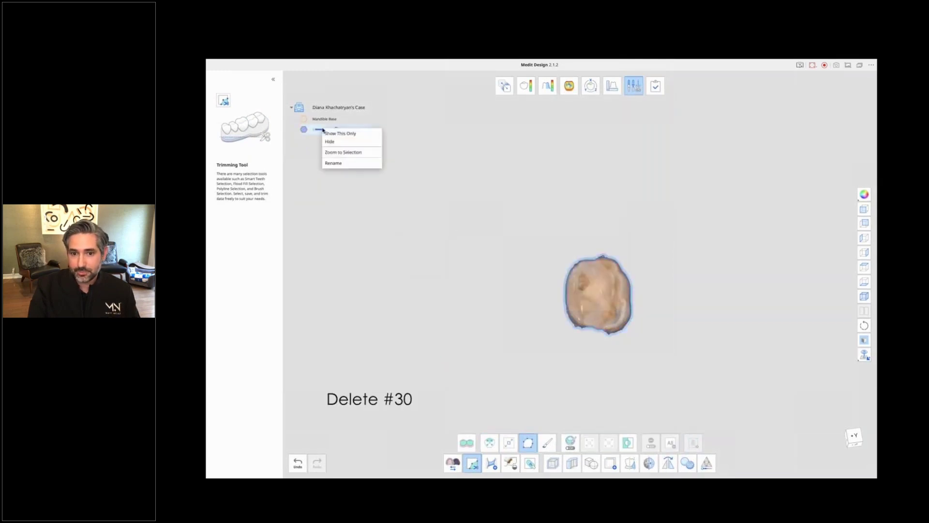
left_click(334, 163)
type("#19")
key("Return")
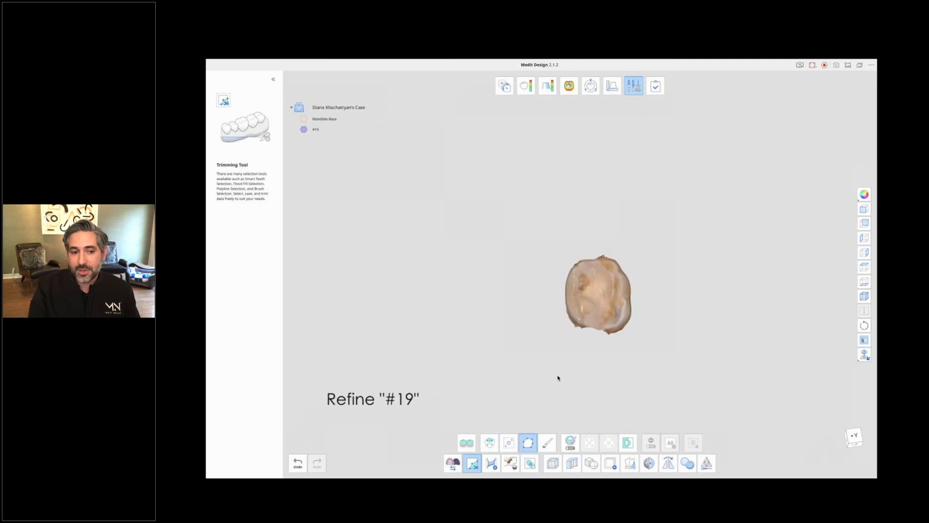
right_click_drag(558, 378, 625, 276)
Bridge the two open gaps on either side of the #19 tooth mesh.
scroll(632, 279, "up", 2)
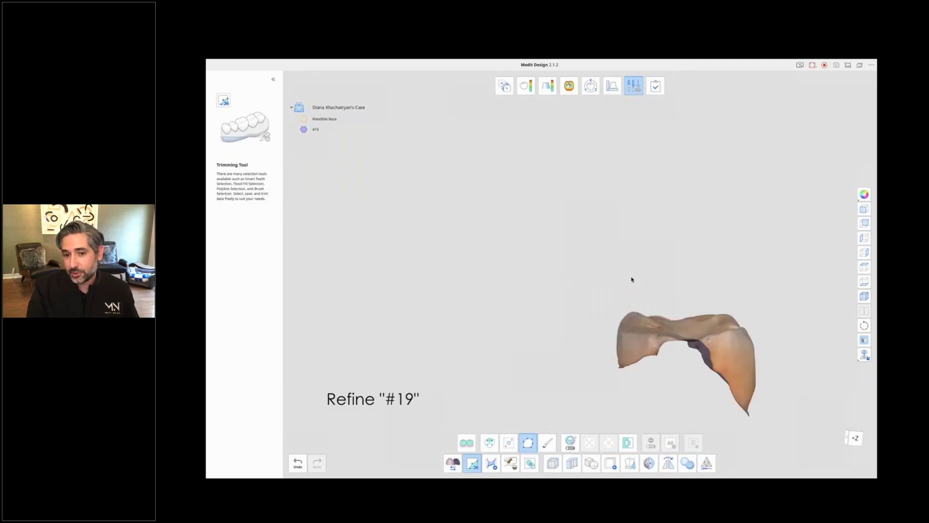
middle_click_drag(632, 279, 529, 224)
right_click_drag(550, 239, 548, 278)
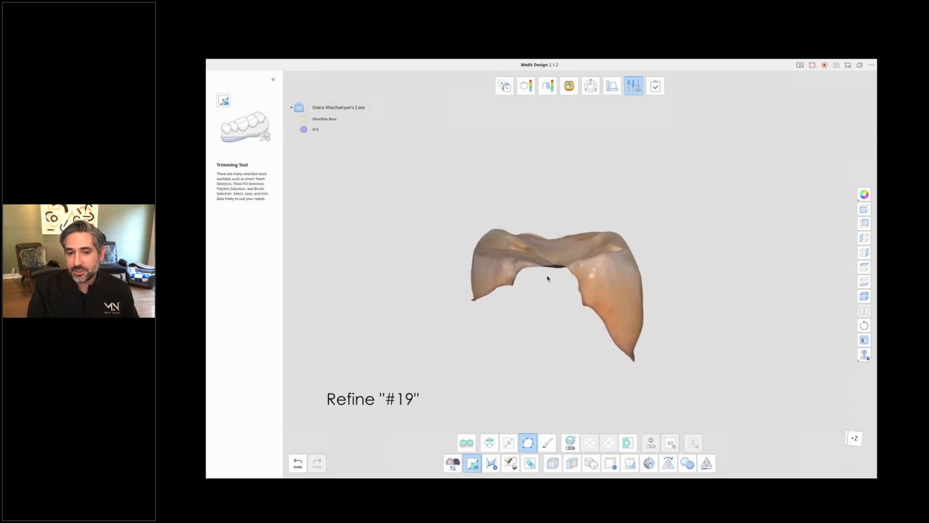
left_click(492, 463)
left_click(517, 276)
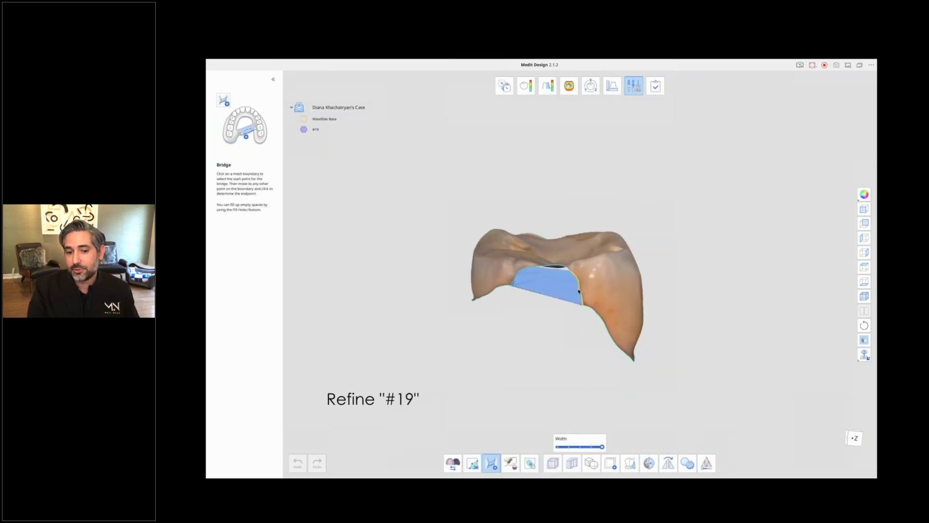
left_click(578, 282)
right_click_drag(578, 282, 632, 381)
left_click(505, 330)
left_click(581, 341)
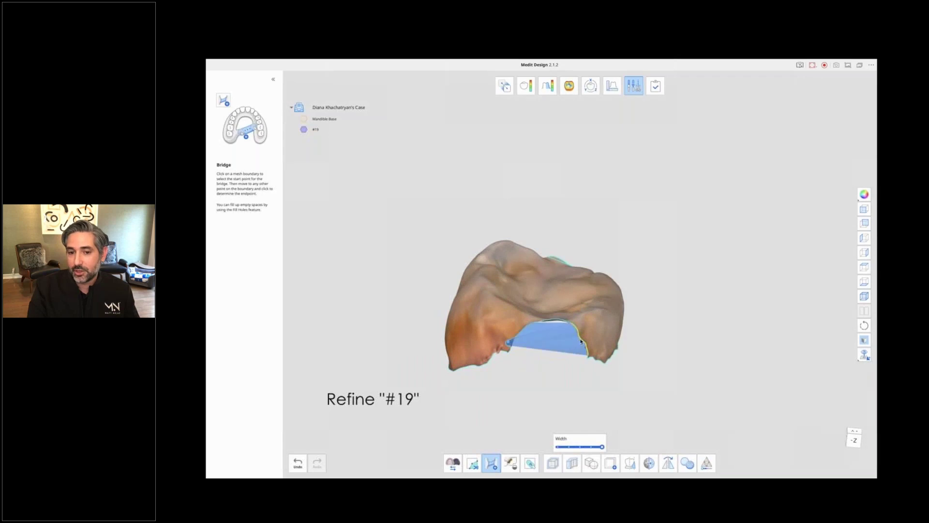
right_click_drag(580, 341, 501, 392)
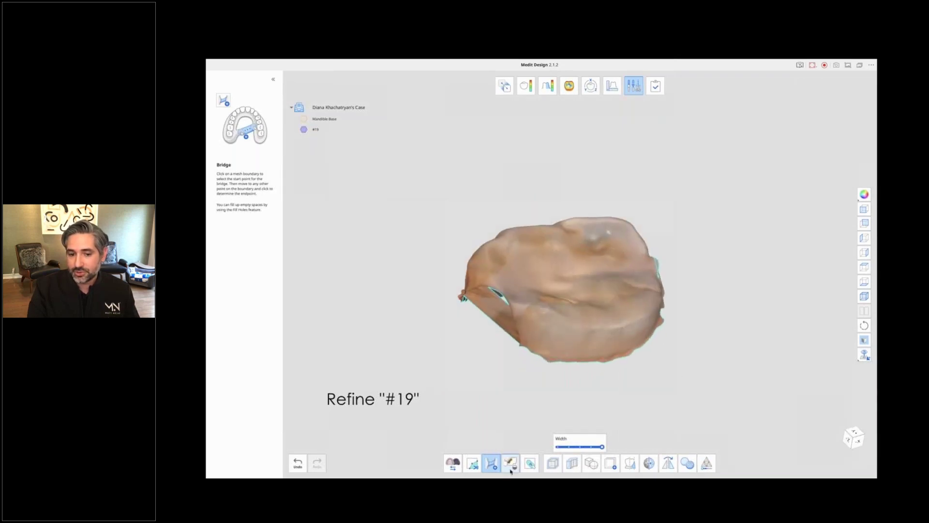
Fill the #19 tooth's holes with a lowered maximum hole size.
left_click(510, 463)
left_click_drag(544, 431, 533, 430)
right_click_drag(629, 368, 639, 330)
left_click(635, 418)
left_click(602, 287)
Trim away the rough patch on #19 and fill the resulting hole.
left_click(472, 464)
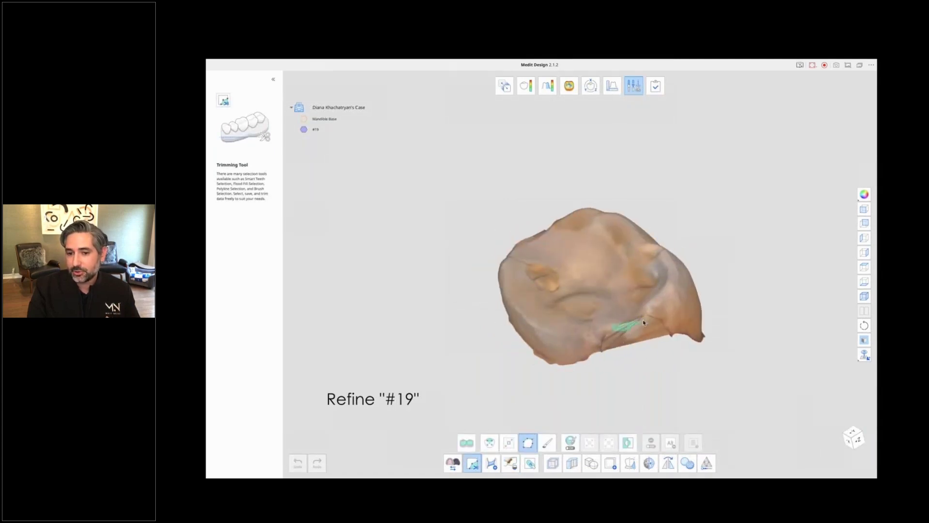
left_click(694, 443)
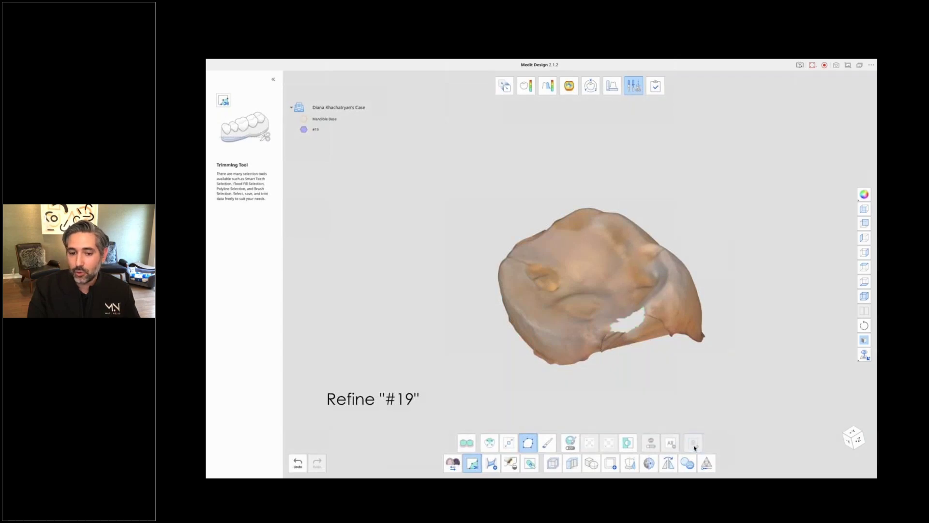
left_click(510, 463)
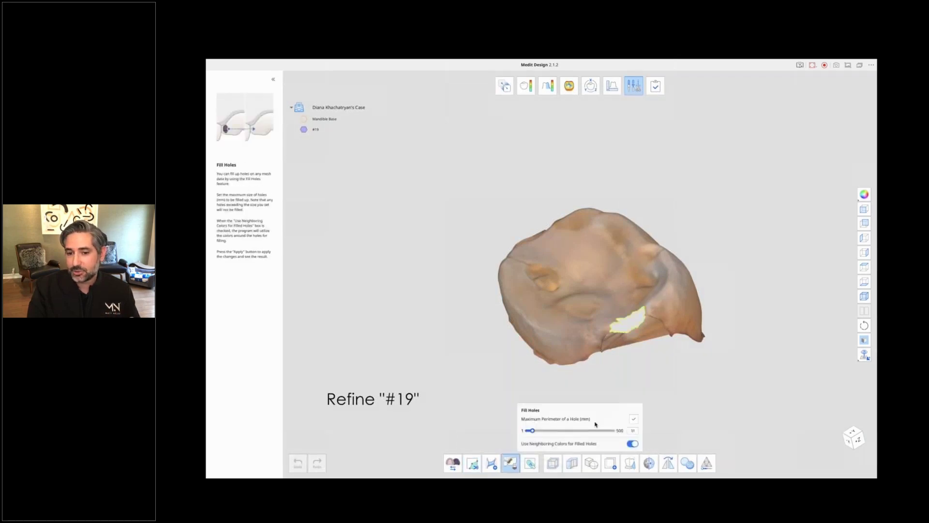
left_click(635, 418)
right_click_drag(646, 388, 501, 372)
left_click(530, 463)
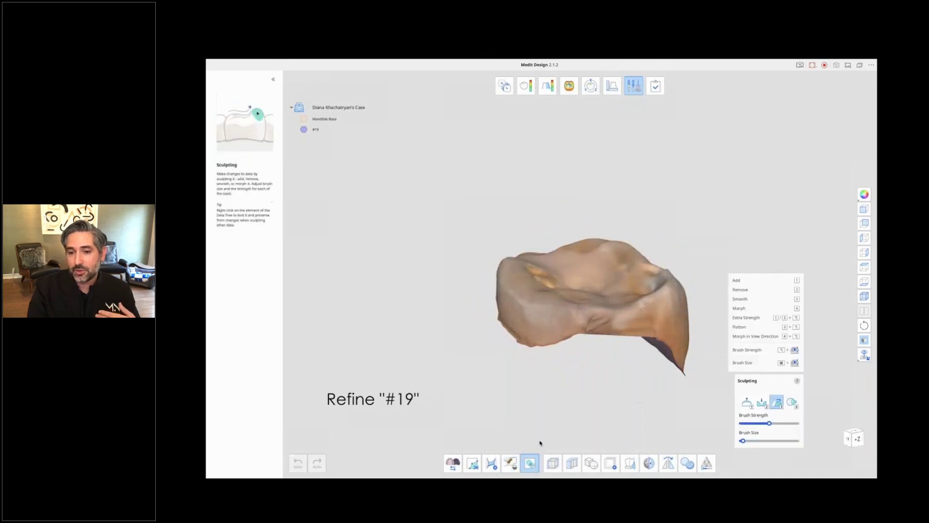
Build up material on the #19 crown's side walls and lower edge with the Add brush.
left_click(747, 400)
mouse_move(590, 325)
left_mouse_down()
mouse_move(601, 322)
mouse_move(585, 328)
left_mouse_up()
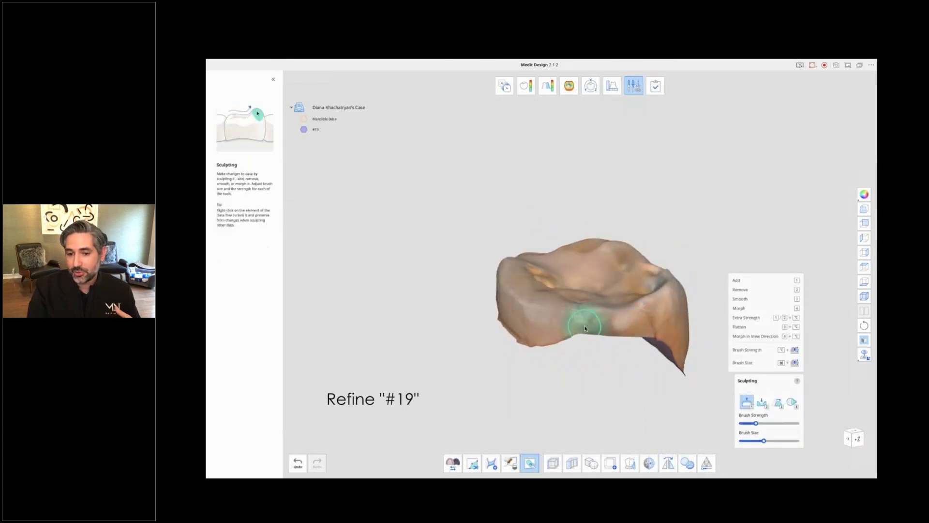
mouse_move(589, 383)
right_mouse_down()
mouse_move(594, 390)
mouse_move(649, 379)
mouse_move(573, 338)
right_mouse_up()
mouse_move(572, 337)
left_mouse_down()
mouse_move(601, 328)
mouse_move(622, 337)
left_mouse_up()
right_click_drag(490, 363, 683, 377)
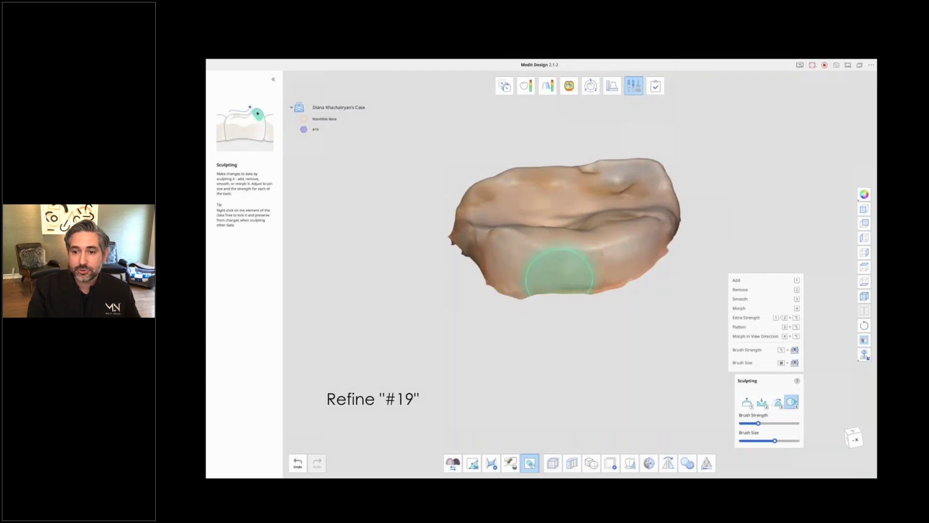
mouse_move(560, 282)
left_mouse_down()
mouse_move(558, 292)
mouse_move(637, 286)
left_mouse_up()
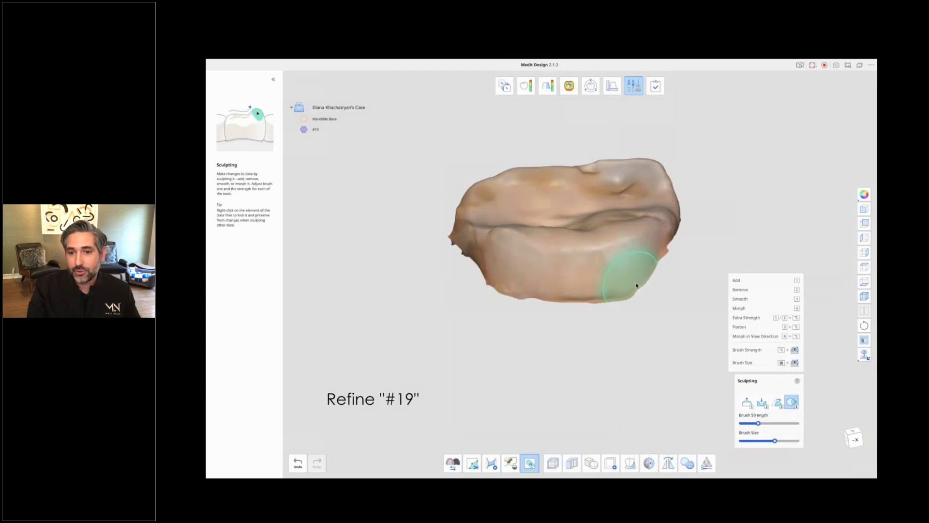
mouse_move(671, 290)
right_mouse_down()
mouse_move(618, 286)
mouse_move(564, 313)
right_mouse_up()
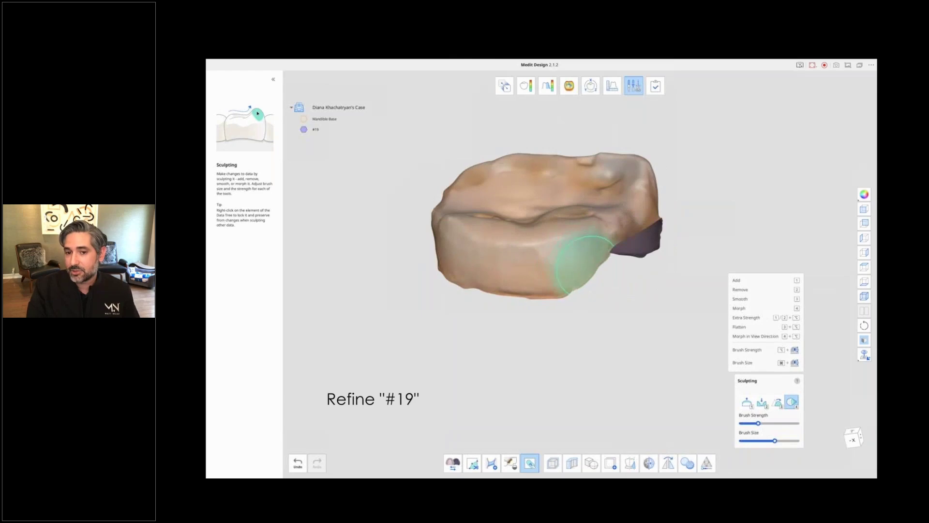
right_click_drag(645, 276, 543, 249)
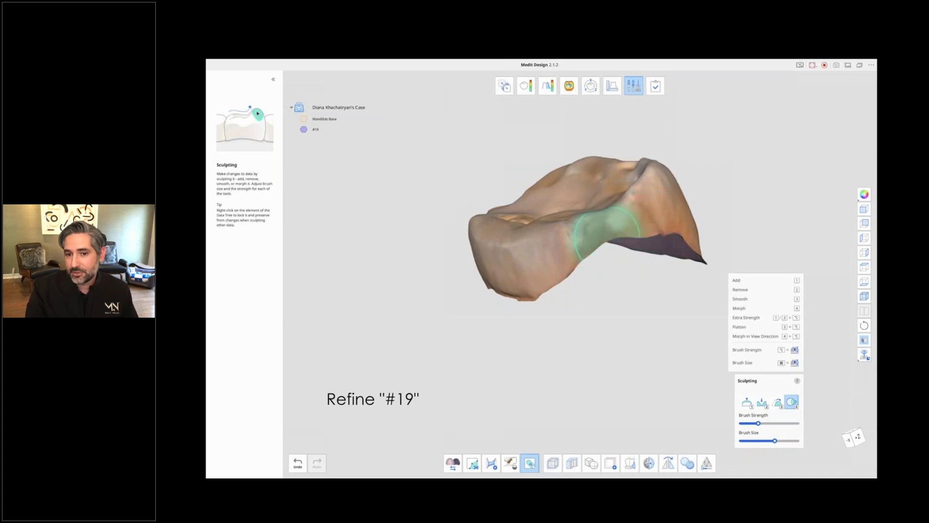
right_click_drag(506, 315, 509, 370)
right_click_drag(482, 298, 479, 292)
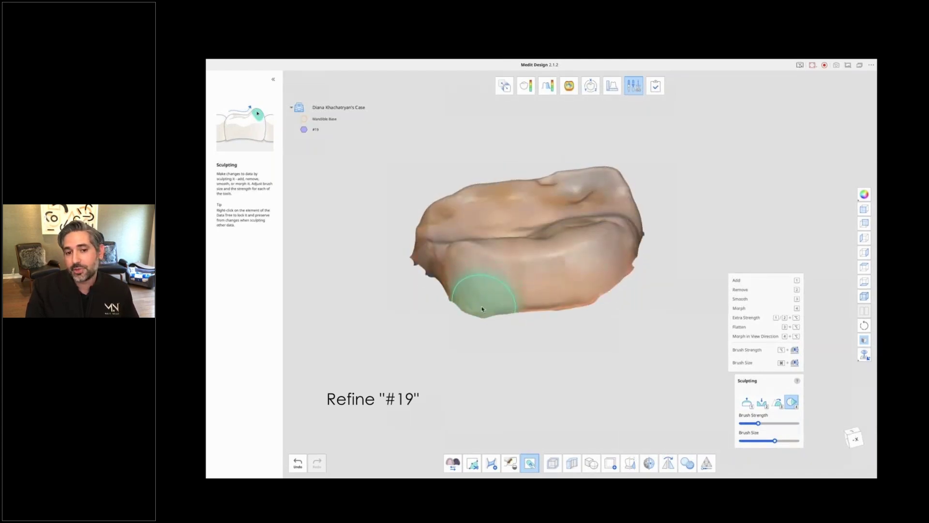
mouse_move(599, 292)
right_mouse_down()
mouse_move(627, 328)
mouse_move(539, 317)
mouse_move(626, 382)
mouse_move(467, 377)
mouse_move(622, 354)
mouse_move(591, 312)
right_mouse_up()
Smooth the #19 crown's sides with the Smooth (3) brush, alternating with Add (1).
key("1")
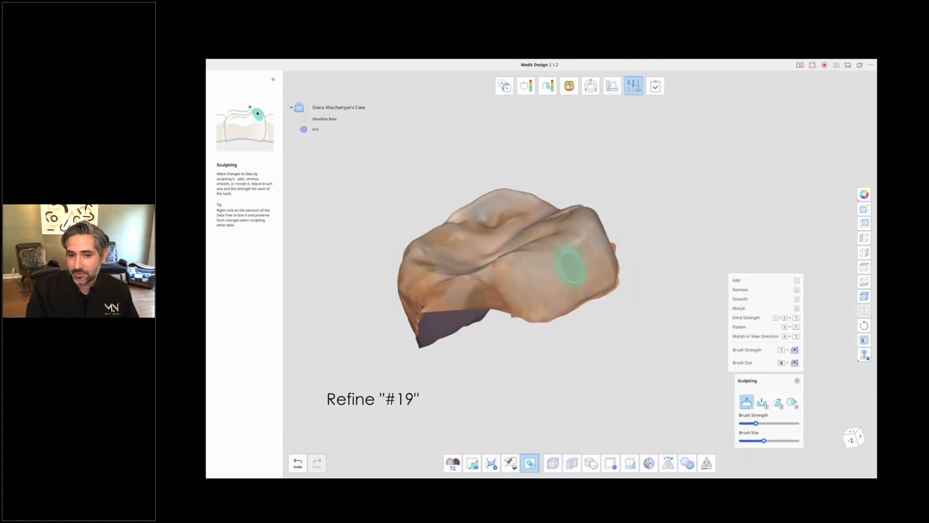
right_click_drag(547, 312, 409, 339)
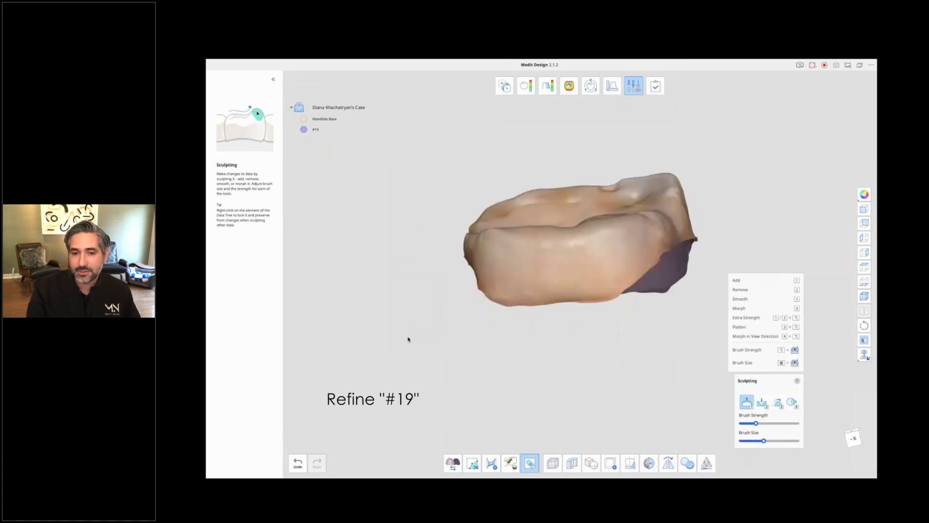
mouse_move(462, 301)
right_mouse_down()
mouse_move(363, 338)
mouse_move(556, 326)
mouse_move(485, 264)
right_mouse_up()
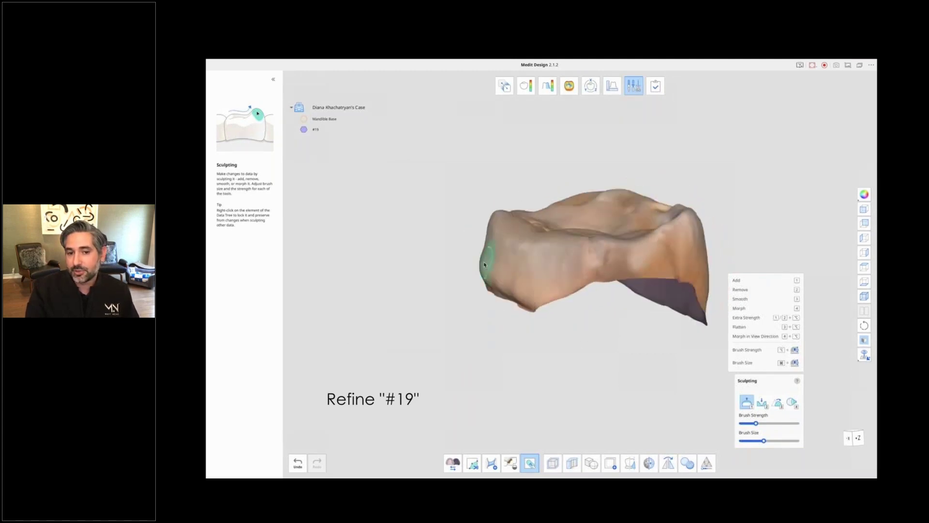
key("3")
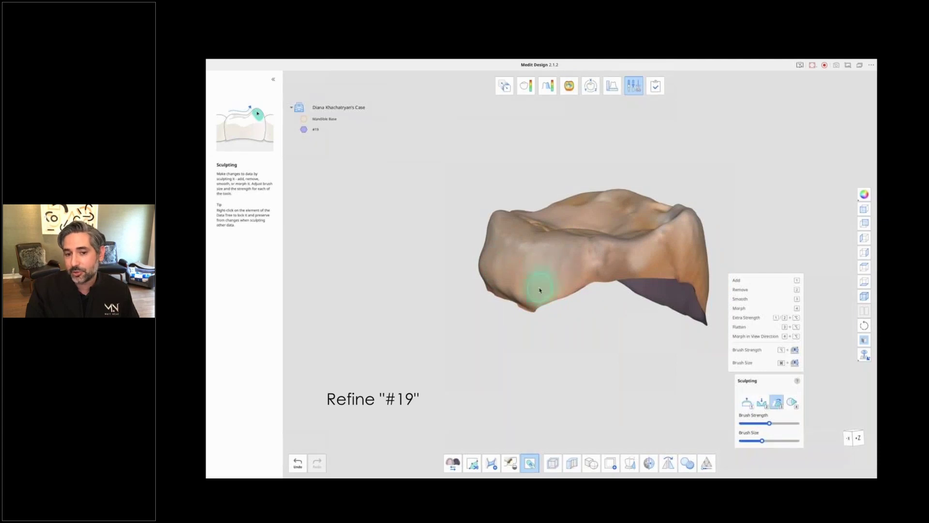
mouse_move(538, 286)
left_mouse_down()
mouse_move(535, 272)
mouse_move(494, 270)
mouse_move(543, 274)
left_mouse_up()
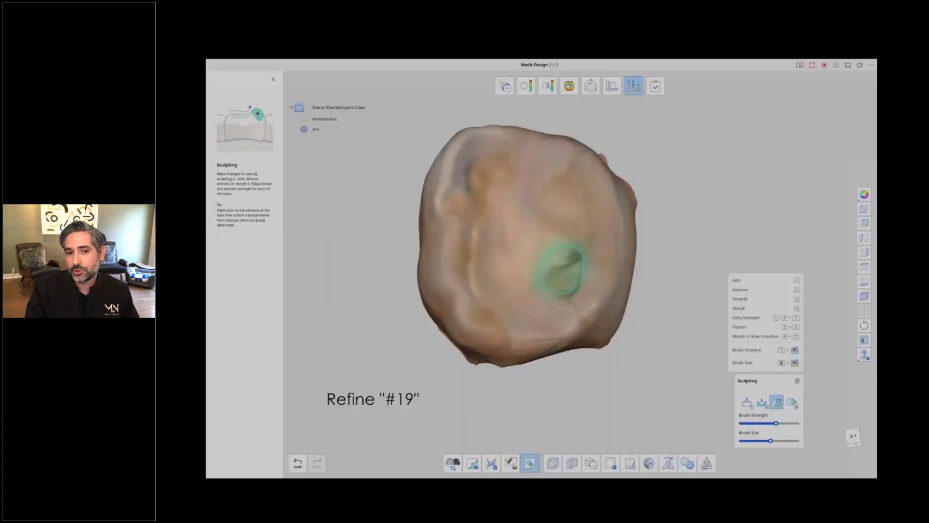
mouse_move(550, 269)
left_mouse_down()
mouse_move(473, 199)
mouse_move(581, 187)
mouse_move(516, 299)
left_mouse_up()
mouse_move(516, 300)
right_mouse_down()
mouse_move(469, 356)
mouse_move(535, 325)
right_mouse_up()
key("1")
right_click_drag(562, 269, 576, 310)
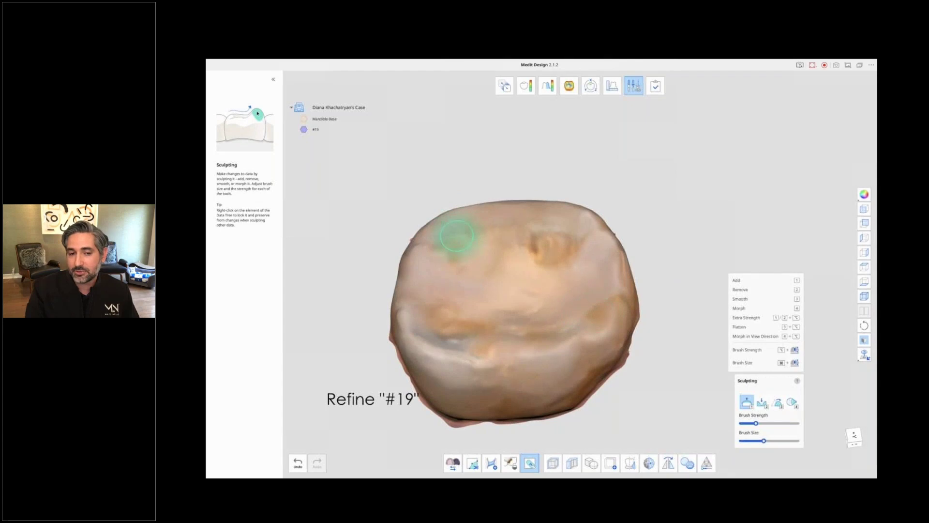
Turn the #19 crown to its occlusal view and switch the sculpting brush to Remove.
right_click_drag(473, 223, 567, 228)
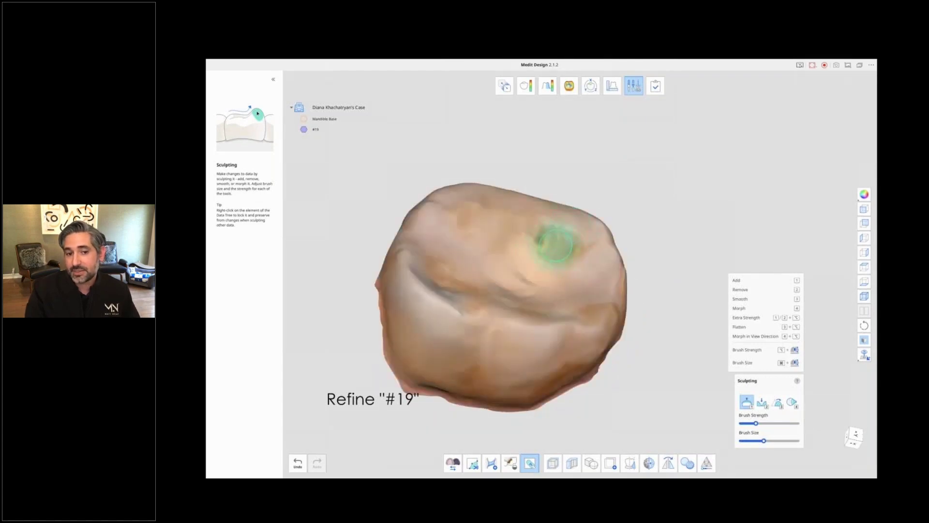
scroll(436, 275, "up", 2, "alt")
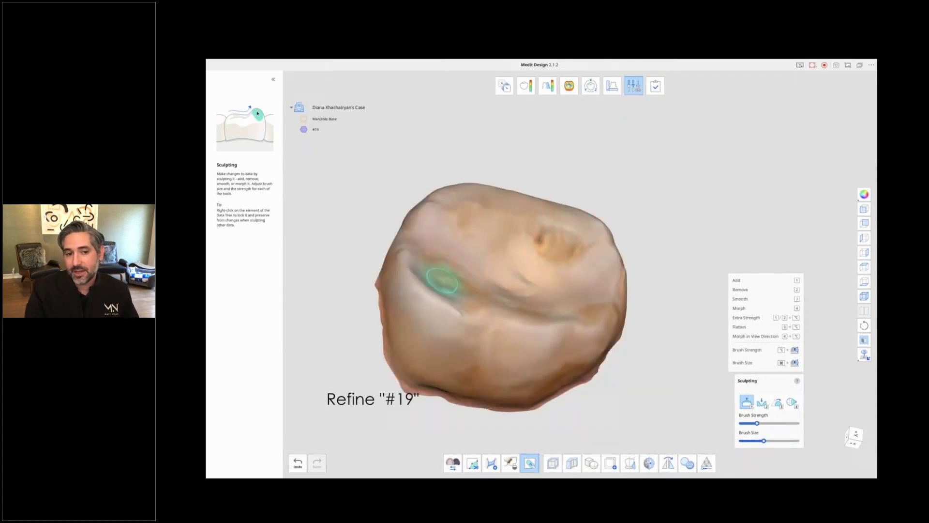
mouse_move(460, 276)
right_mouse_down()
mouse_move(600, 360)
mouse_move(601, 263)
right_mouse_up()
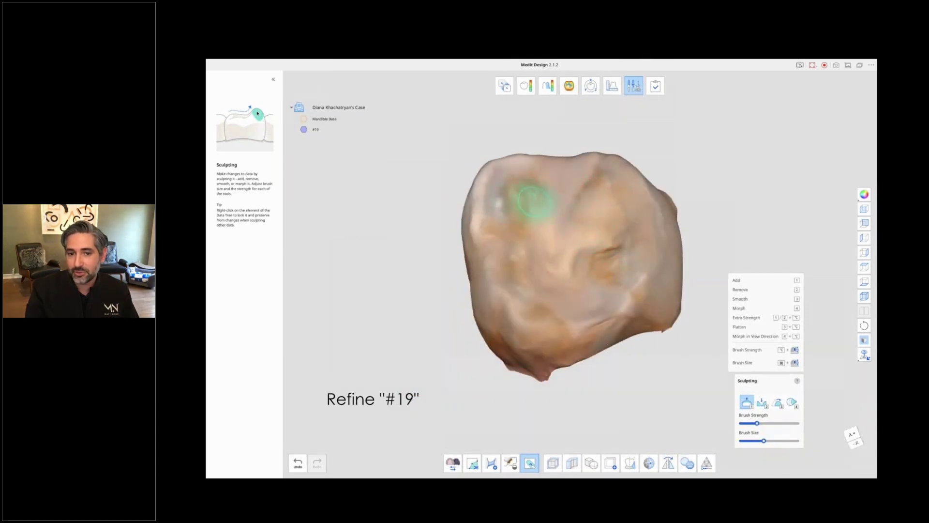
right_click_drag(532, 199, 632, 372)
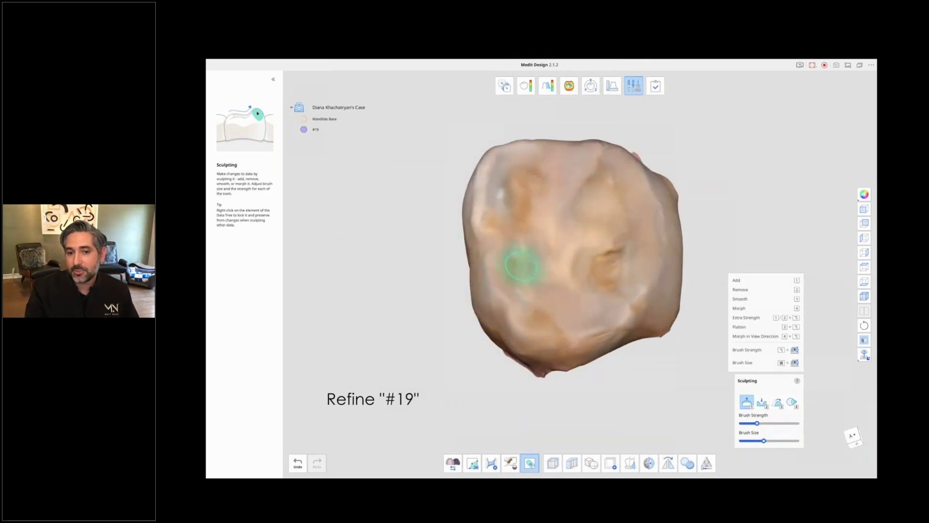
right_click_drag(607, 377, 629, 307)
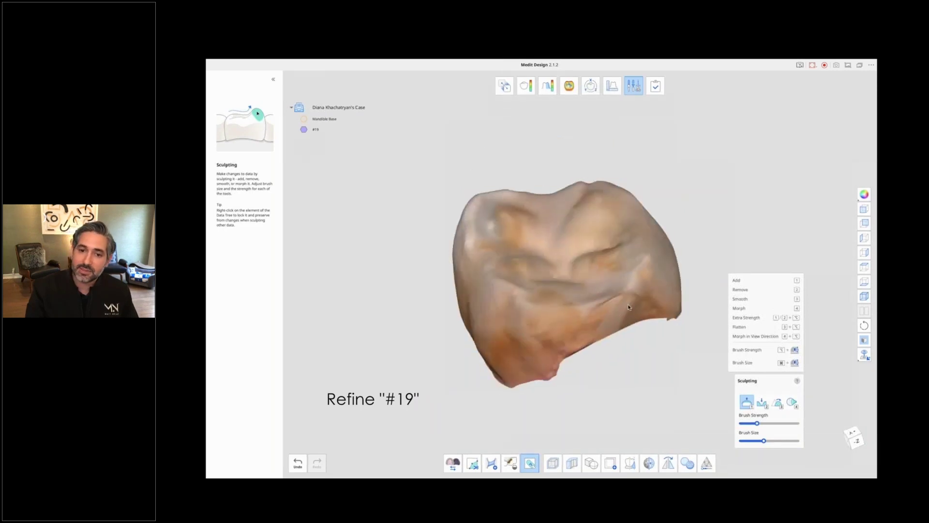
mouse_move(600, 346)
right_mouse_down()
mouse_move(608, 357)
mouse_move(537, 267)
right_mouse_up()
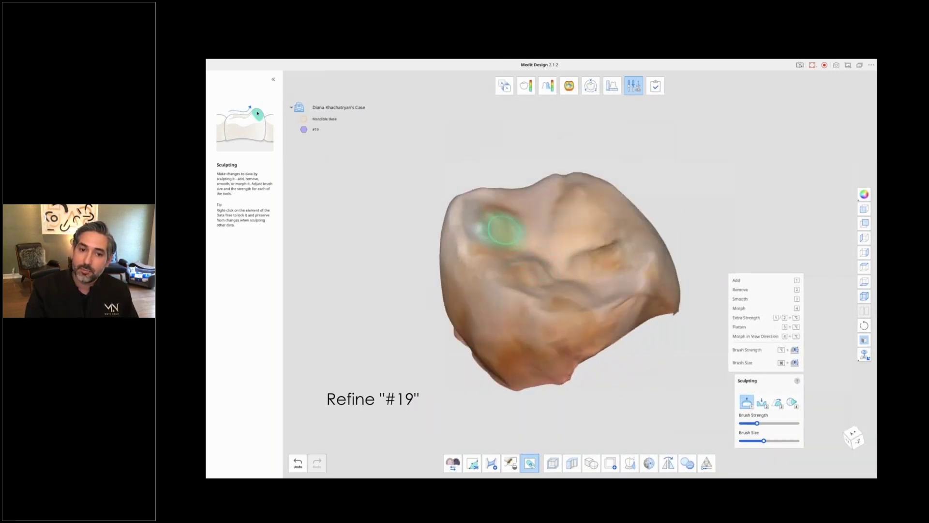
right_click_drag(404, 304, 621, 311)
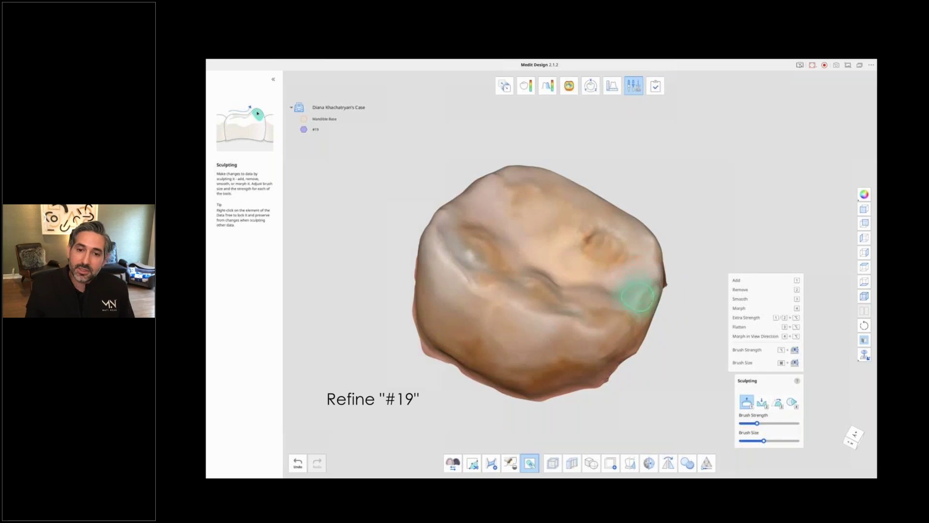
mouse_move(442, 239)
right_mouse_down()
mouse_move(369, 353)
mouse_move(482, 264)
right_mouse_up()
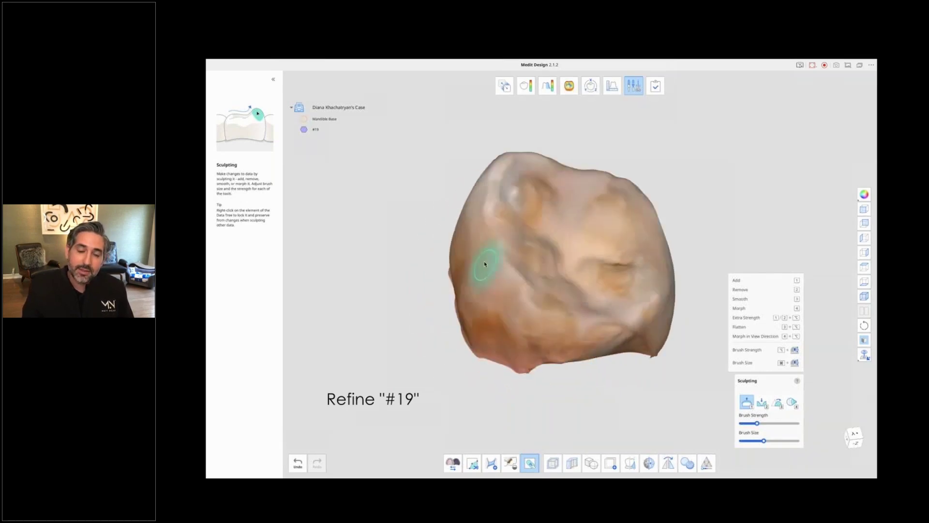
mouse_move(579, 394)
right_mouse_down()
mouse_move(680, 297)
mouse_move(629, 301)
right_mouse_up()
mouse_move(638, 206)
right_mouse_down()
mouse_move(647, 141)
mouse_move(593, 217)
mouse_move(577, 395)
mouse_move(564, 346)
mouse_move(516, 400)
mouse_move(540, 254)
right_mouse_up()
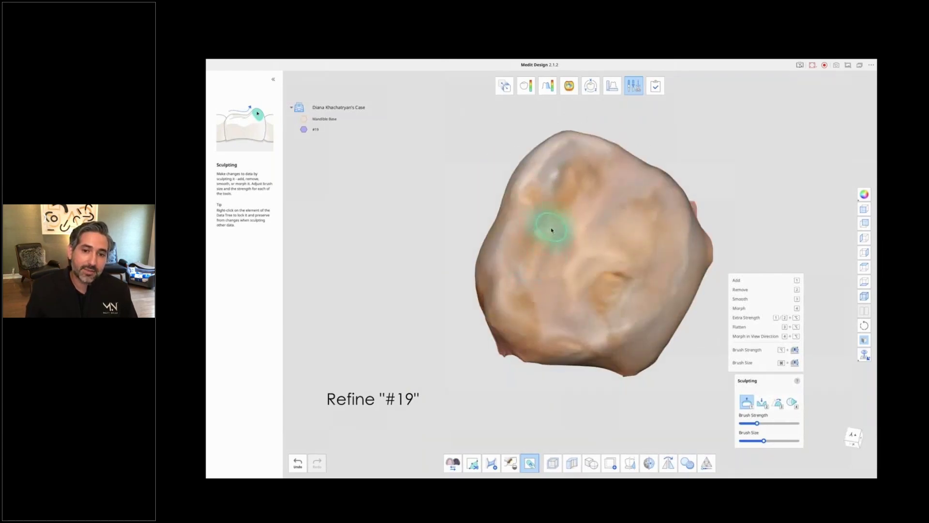
key("2")
mouse_move(610, 407)
right_mouse_down()
mouse_move(606, 421)
mouse_move(539, 285)
mouse_move(624, 248)
right_mouse_up()
key("ctrl+z")
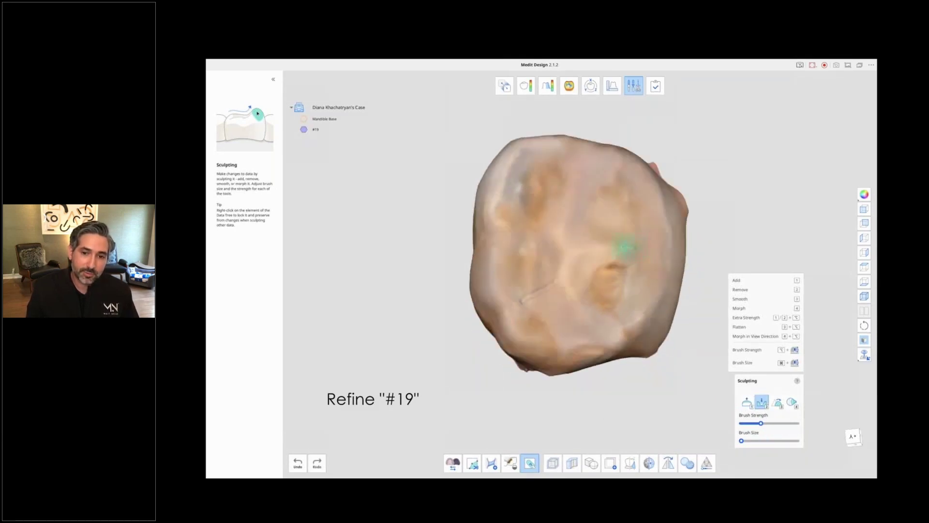
Carve Y-shaped fissure grooves across the occlusal surface, deepening the upper-left fissure.
mouse_move(624, 247)
left_mouse_down()
mouse_move(581, 249)
mouse_move(552, 227)
mouse_move(571, 250)
mouse_move(558, 283)
mouse_move(587, 320)
left_mouse_up()
mouse_move(589, 235)
right_mouse_down()
mouse_move(539, 388)
mouse_move(516, 201)
right_mouse_up()
left_click_drag(535, 203, 572, 225)
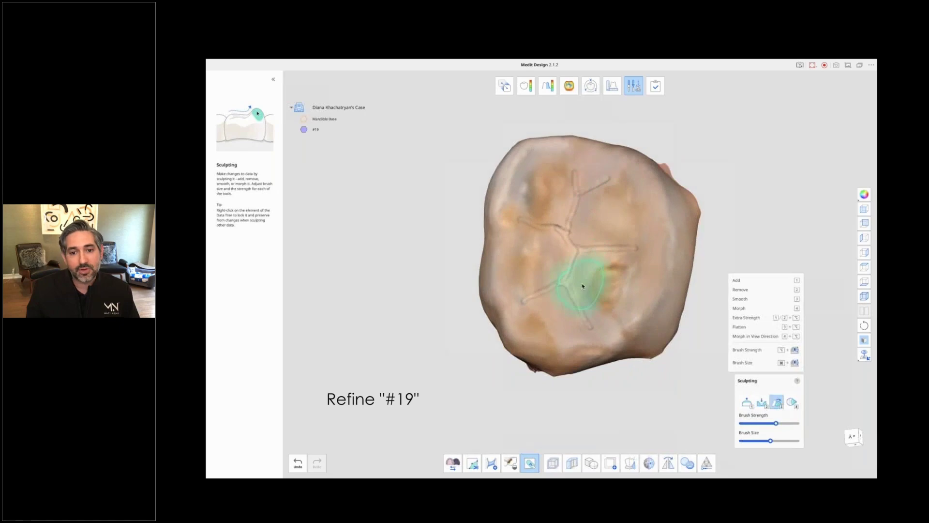
scroll(581, 290, "down", 5, "super")
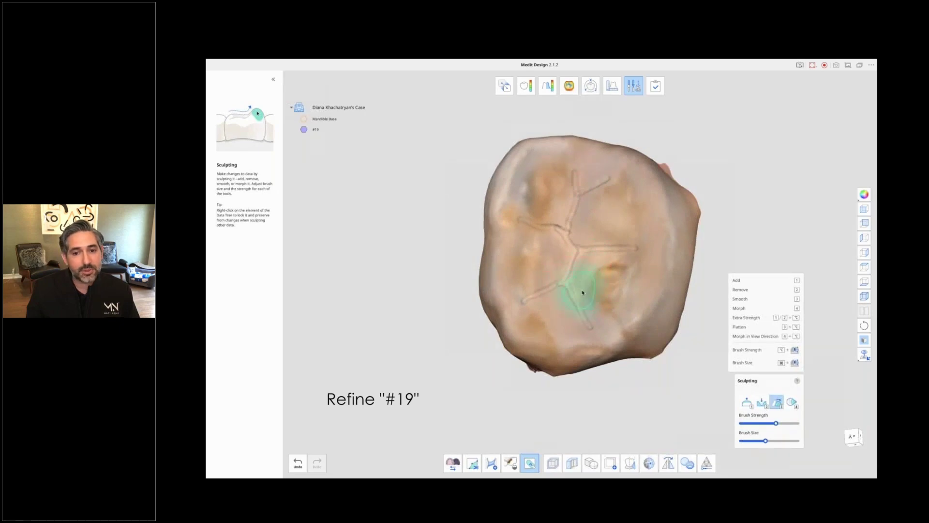
scroll(590, 330, "down", 8, "alt")
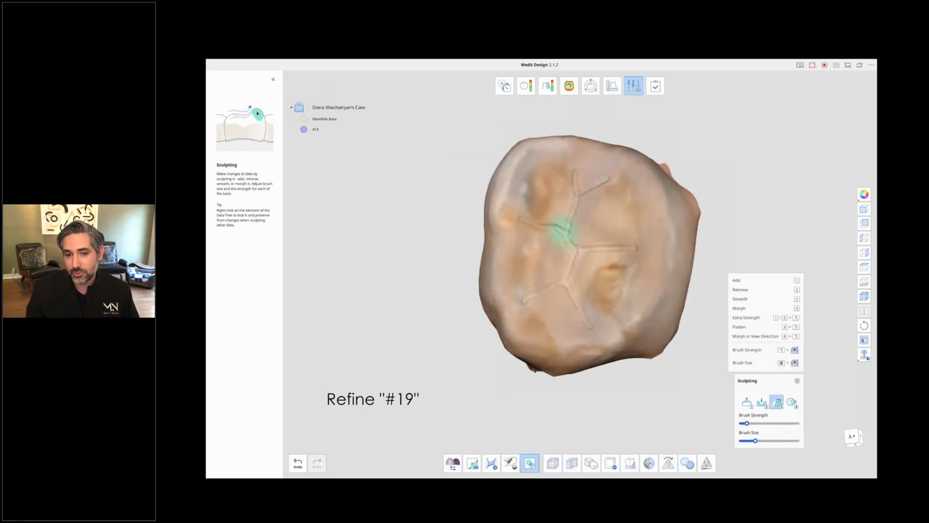
scroll(612, 266, "up", 2, "alt")
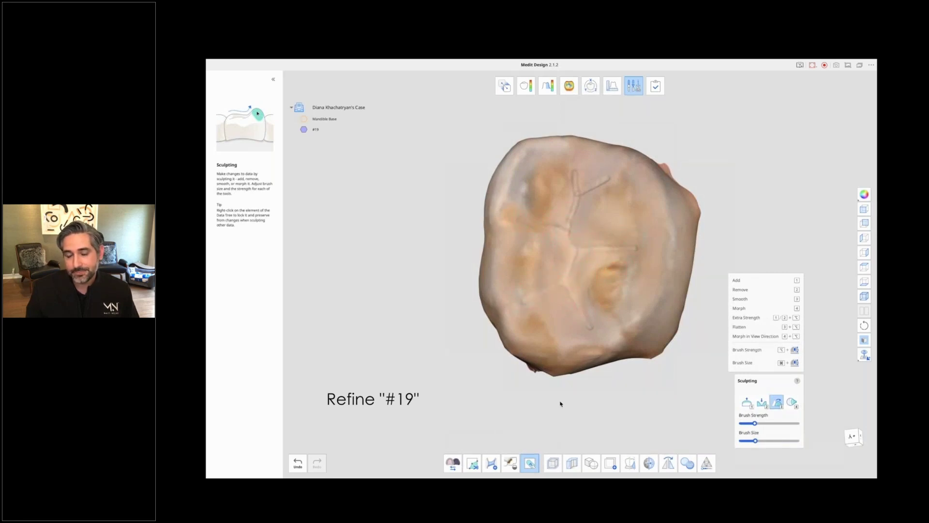
Smooth the fissure grooves and check the finished occlusal surface from several angles.
right_click_drag(594, 396, 563, 172)
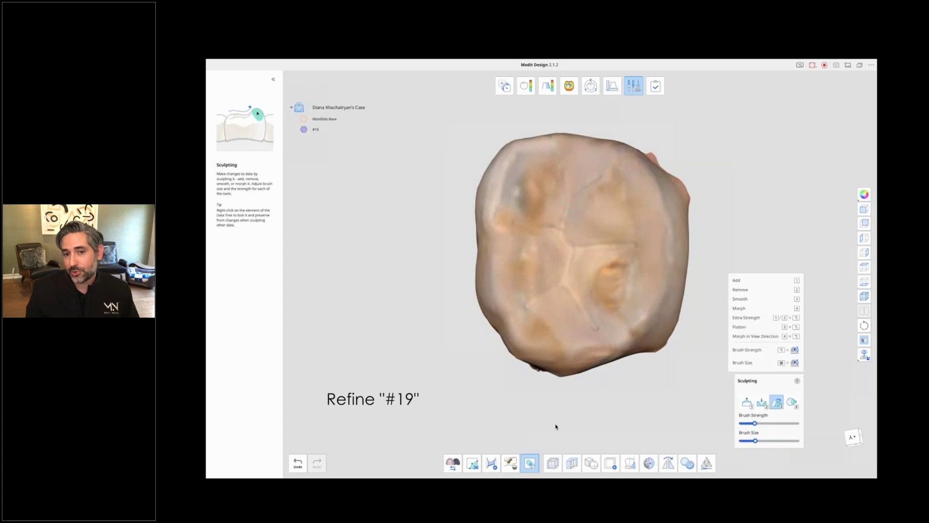
right_click_drag(556, 426, 690, 363)
right_click_drag(521, 353, 532, 397)
mouse_move(394, 303)
right_mouse_down()
mouse_move(519, 394)
mouse_move(504, 311)
right_mouse_up()
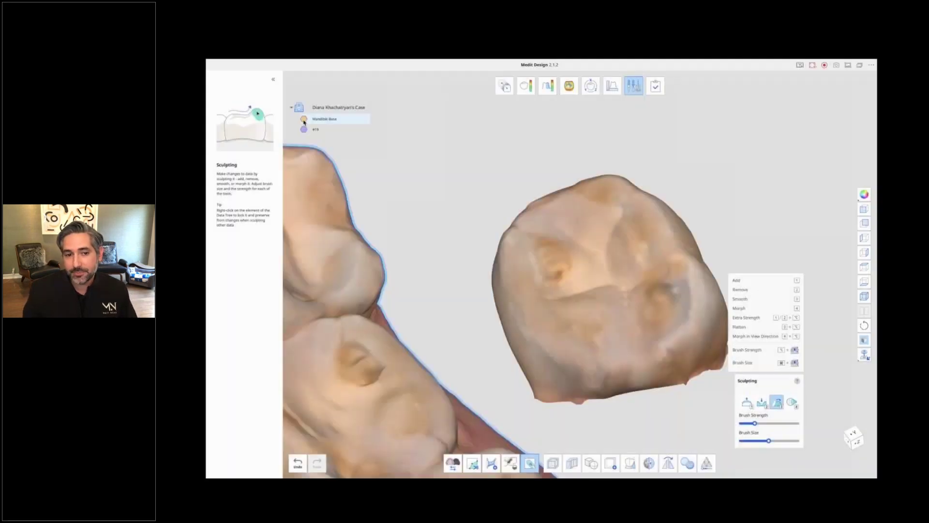
scroll(427, 194, "down", 5)
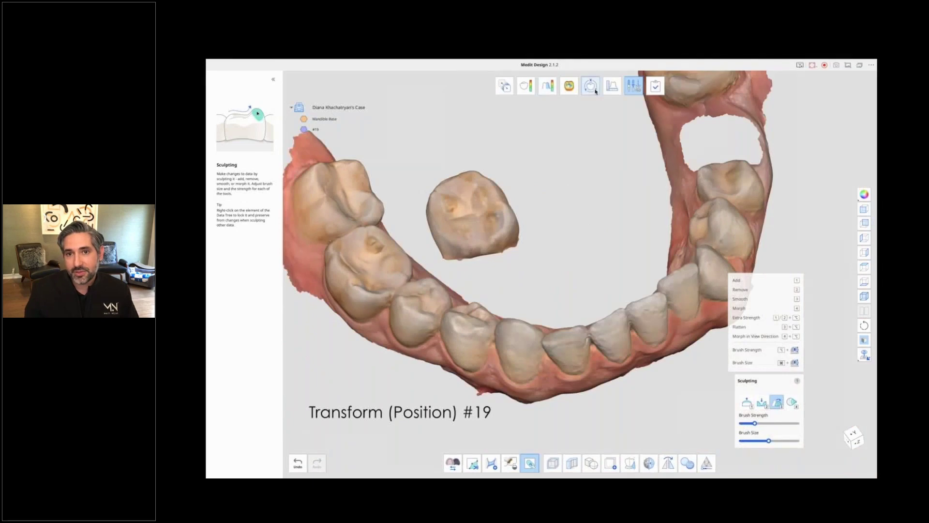
Select #19 in Transform mode and move it toward the gap in the lower arch.
left_click(590, 86)
left_click(475, 207)
left_click(649, 374)
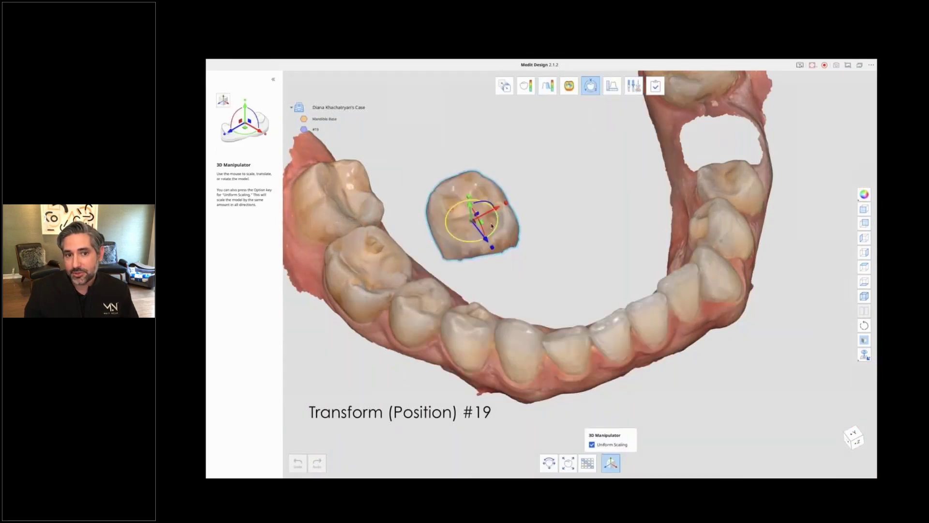
left_click_drag(507, 209, 668, 123)
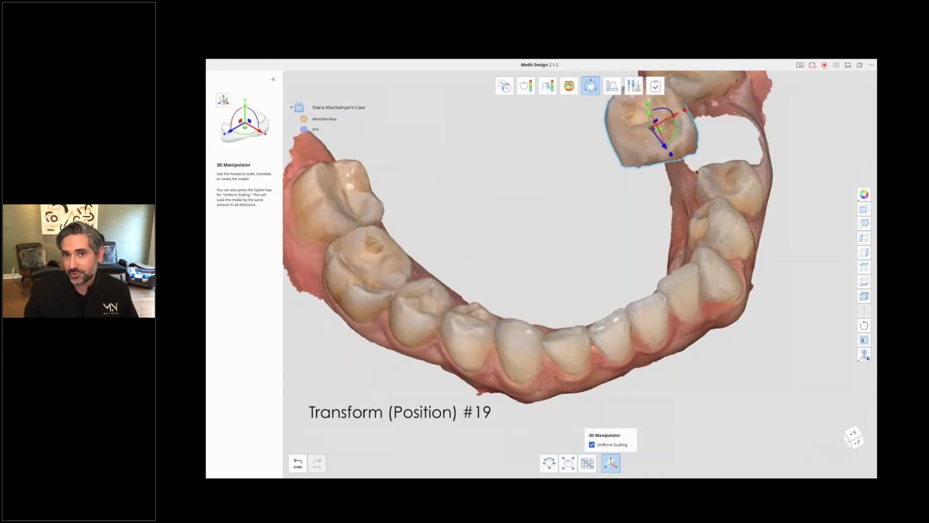
scroll(632, 248, "up", 3)
right_click_drag(632, 248, 795, 383)
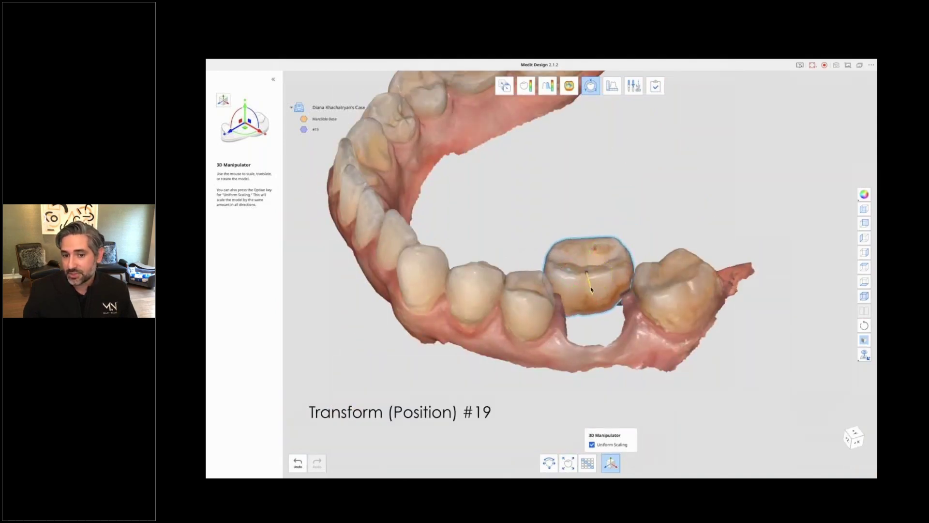
Seat the #19 crown down into the gap and check it from side, top and cheek views.
left_click_drag(591, 289, 594, 322)
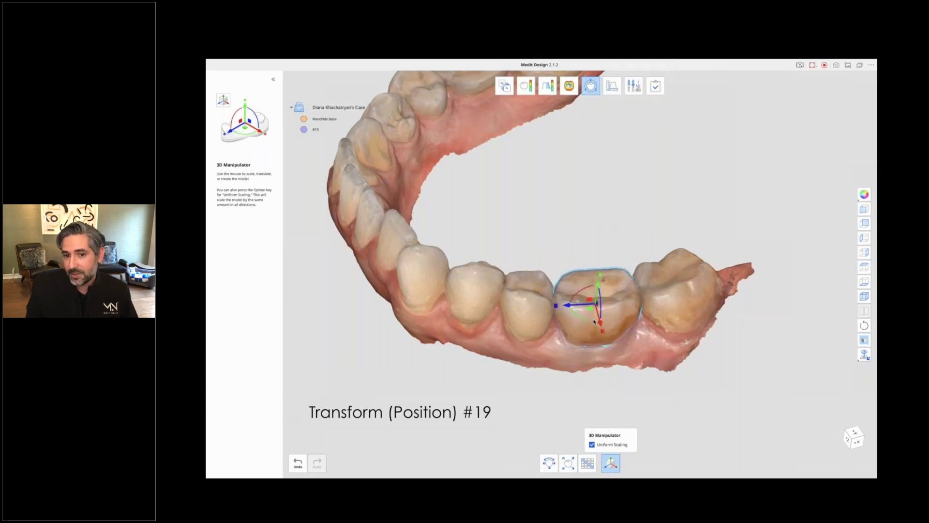
right_click_drag(594, 321, 719, 401)
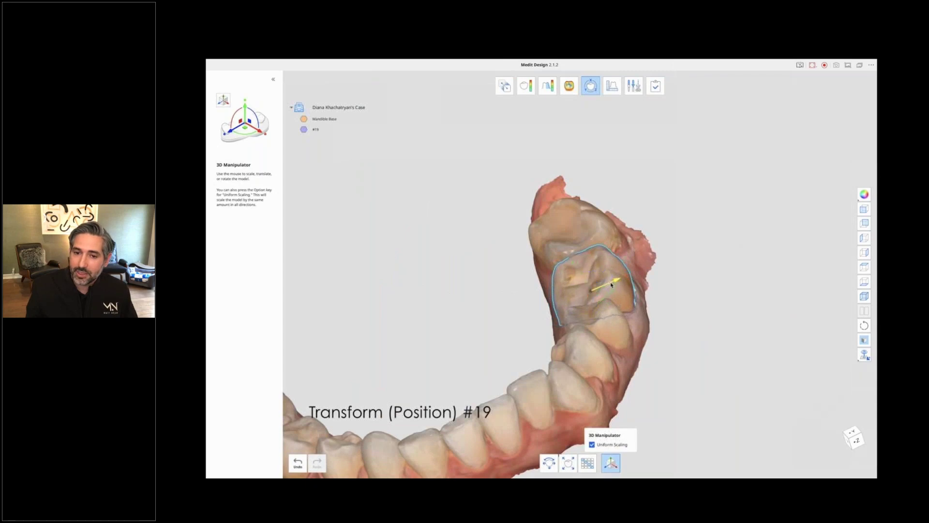
right_click_drag(597, 290, 691, 296)
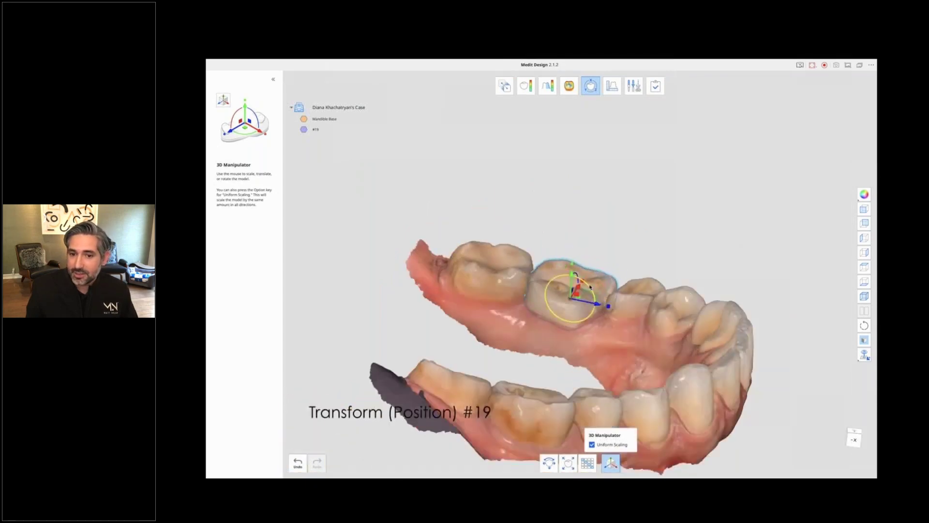
right_click_drag(692, 257, 576, 291)
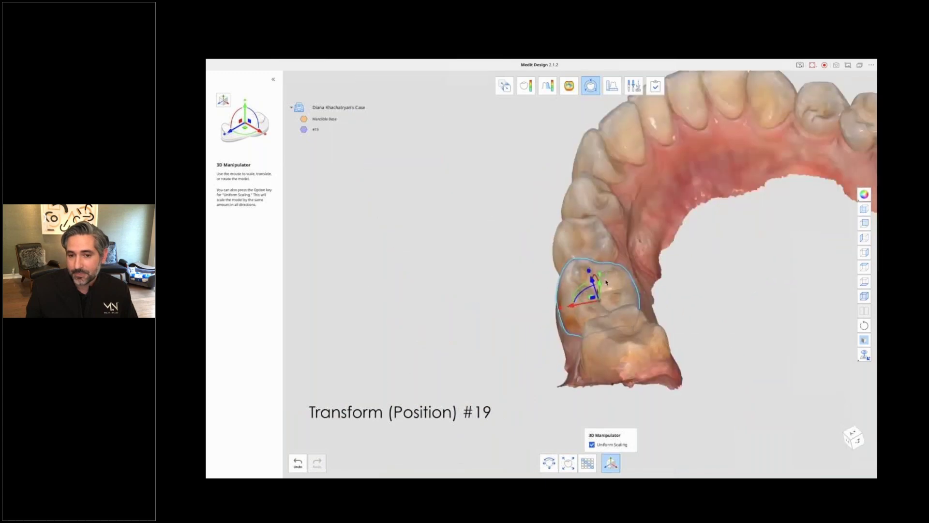
right_click_drag(504, 349, 660, 261)
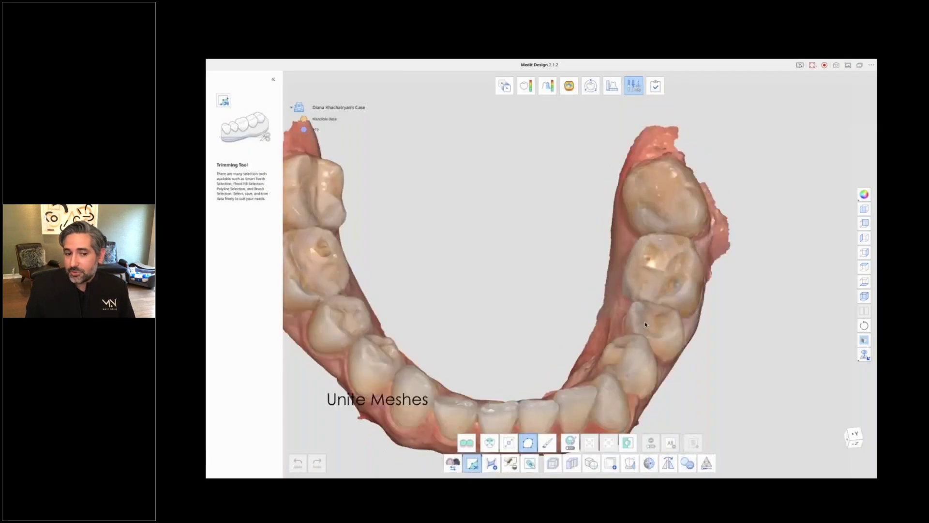
Unite the Mandible Base and #19 crown meshes with Boolean Union.
right_click_drag(646, 325, 614, 303)
left_click(590, 465)
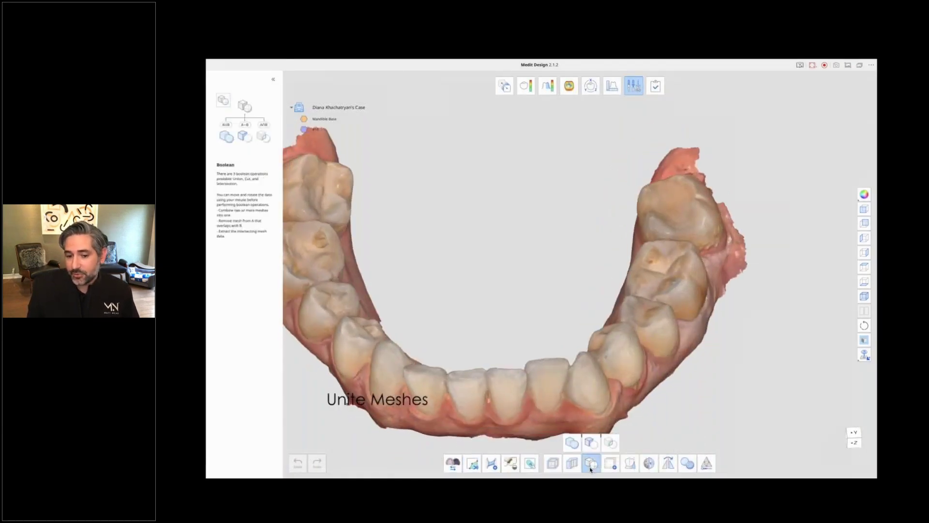
left_click(572, 442)
left_click(436, 204)
left_click(478, 203)
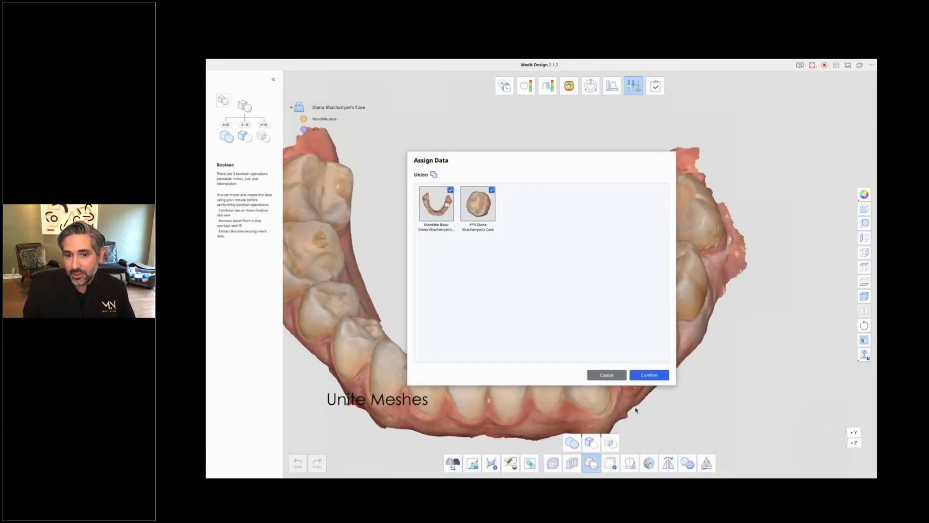
left_click(649, 375)
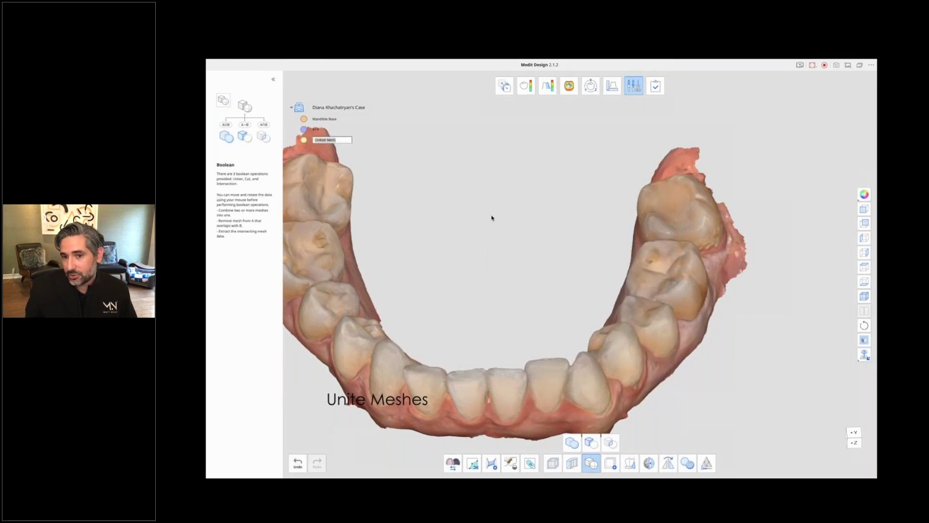
Name the united mesh '#19 Digital Design model' and start exporting the design.
type("#19")
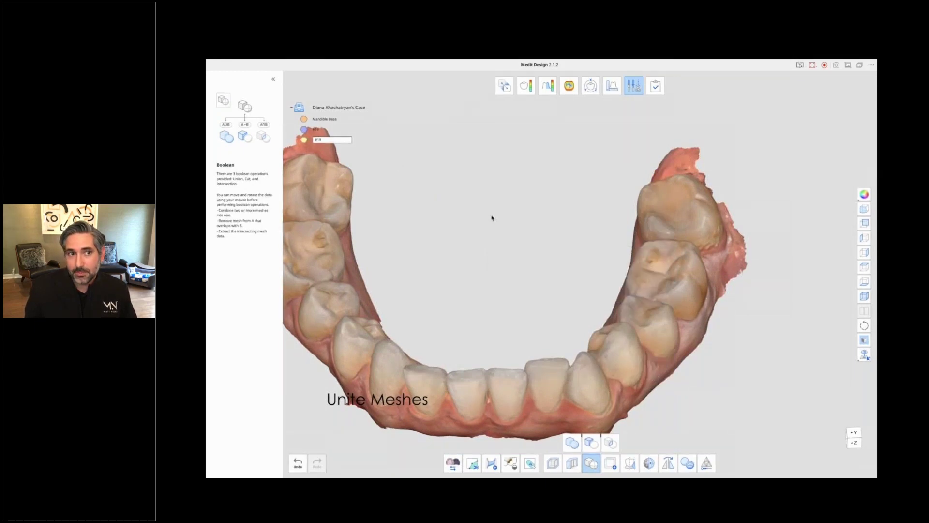
type(" Wigital Desi")
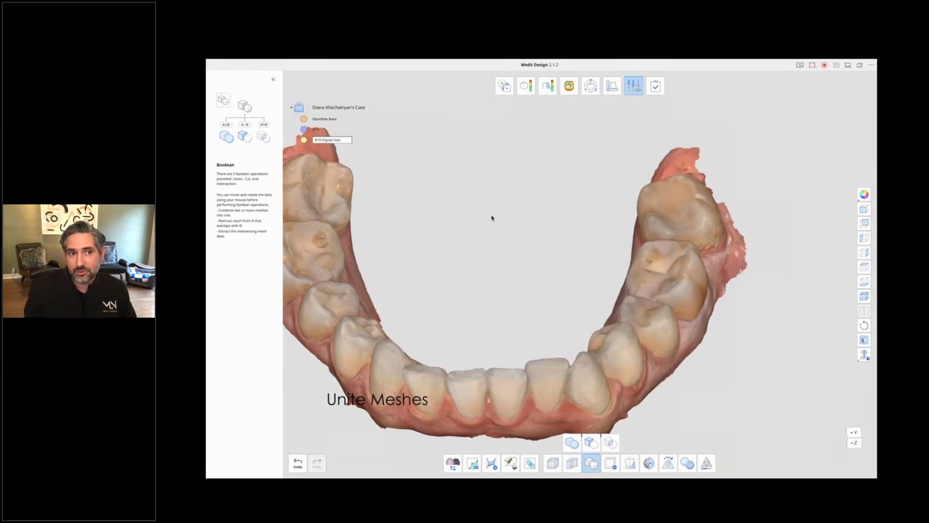
type("gn")
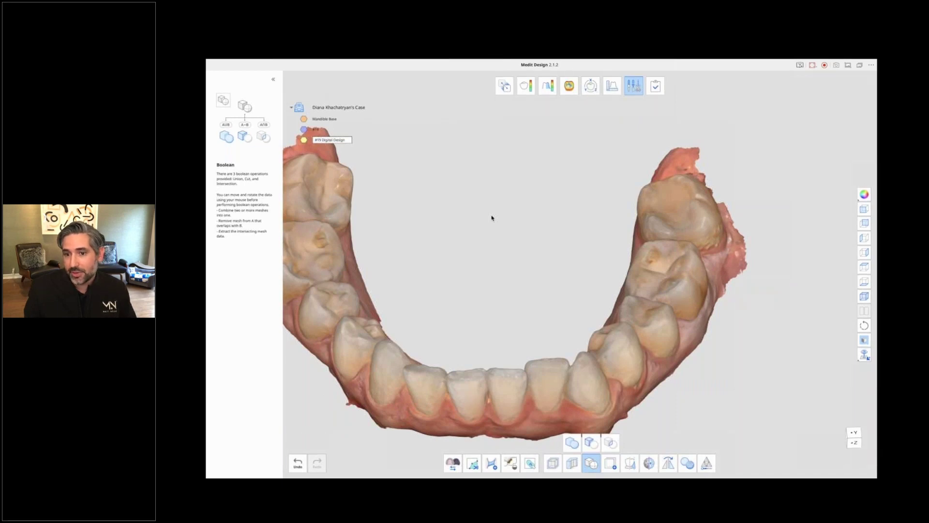
type(" model")
key("Return")
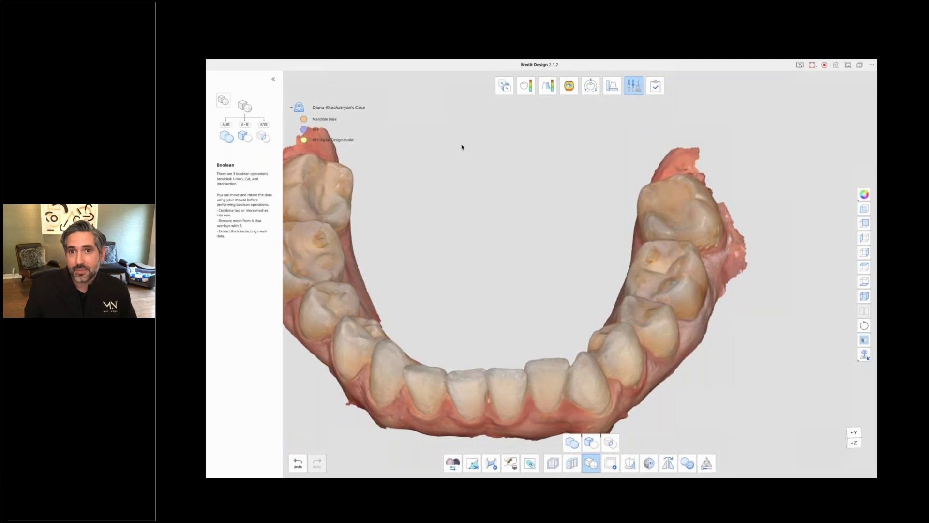
left_click(656, 86)
Save the design as a new project, changing the file name's ending to '#19 Desi'.
left_click(544, 273)
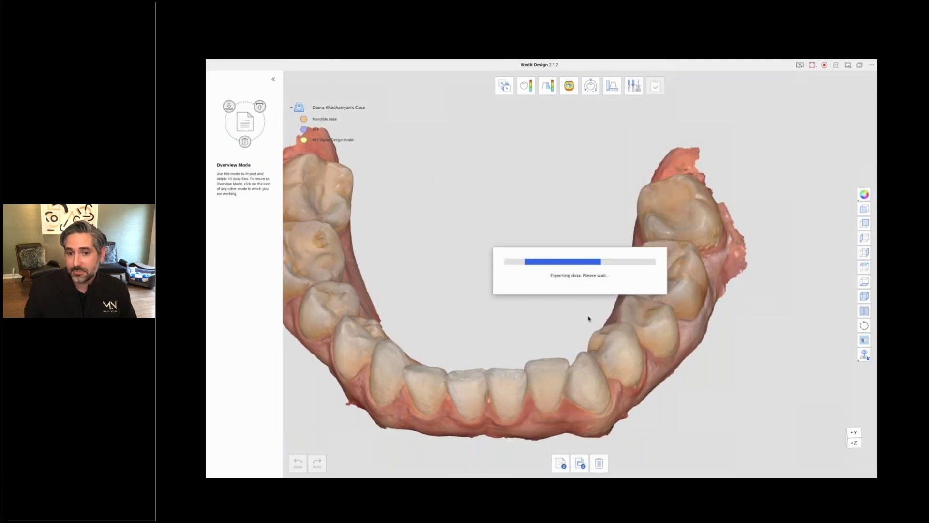
left_click_drag(519, 256, 474, 257)
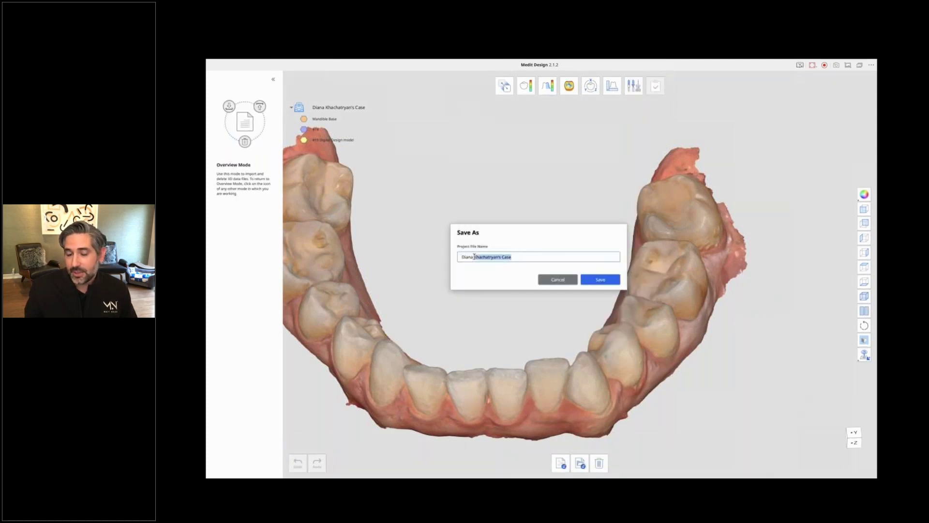
left_click(511, 259)
key("BackSpace")
key("BackSpace")
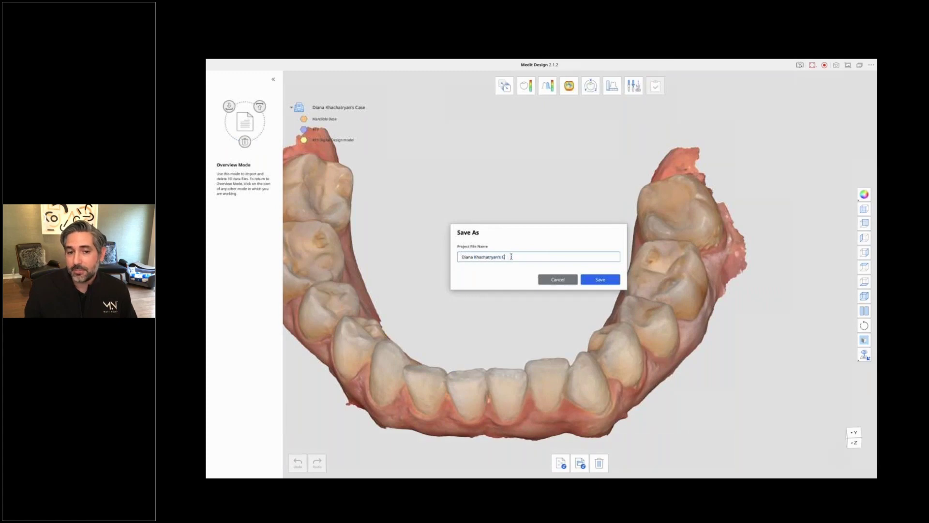
key("BackSpace")
type("#19 Dea")
key("BackSpace")
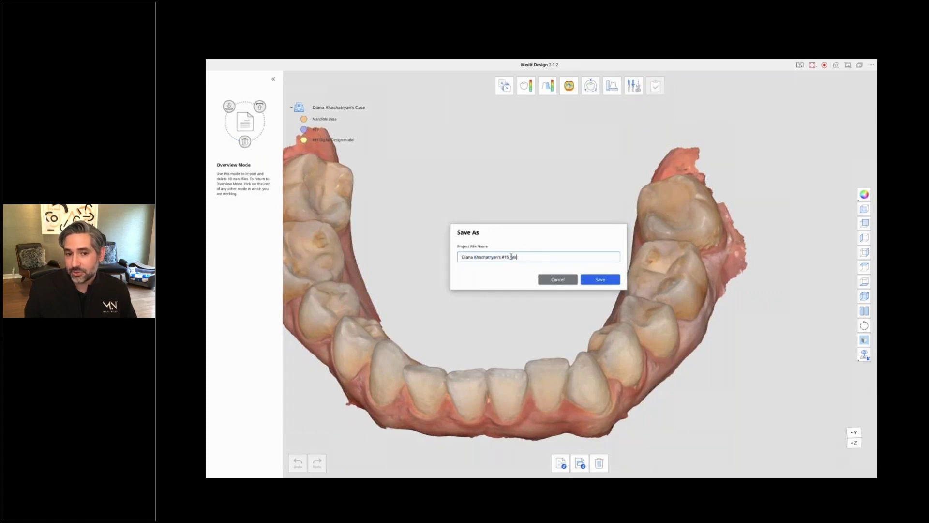
type("sign")
left_click(601, 281)
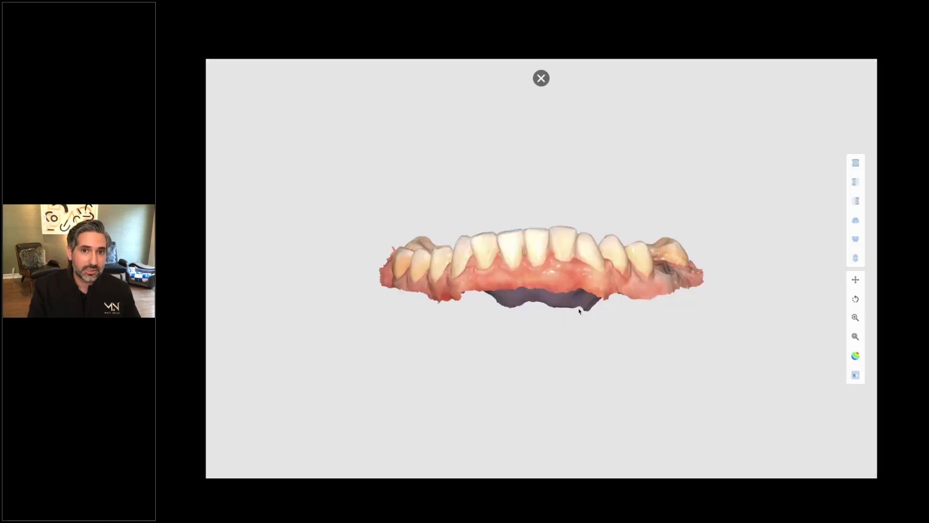
Inspect the lower-arch scan in the viewer, then launch Medit Temporaries for the case.
left_click_drag(580, 310, 648, 270)
scroll(649, 270, "up", 6)
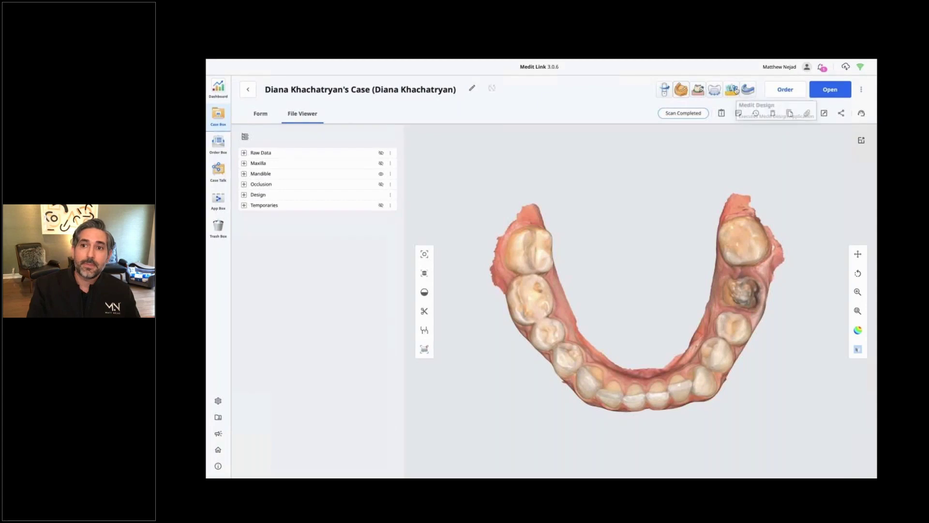
left_click(733, 89)
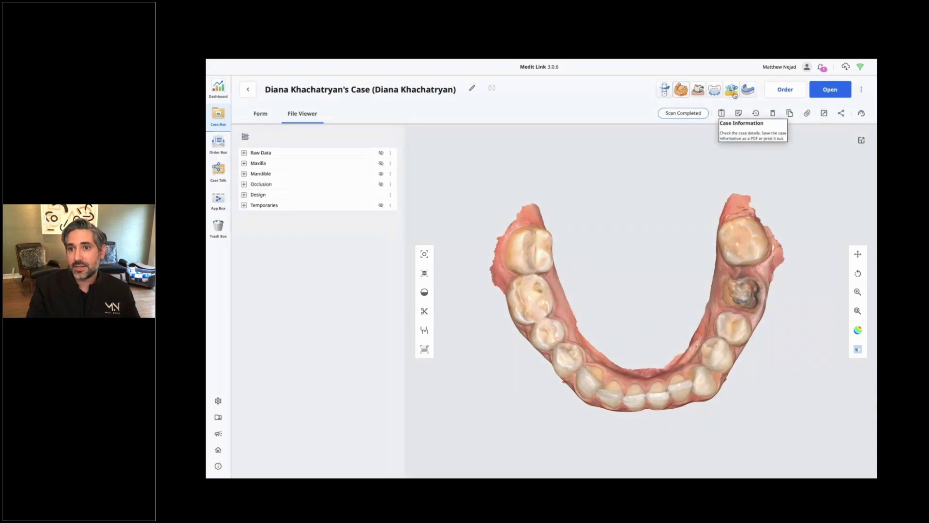
left_click(715, 91)
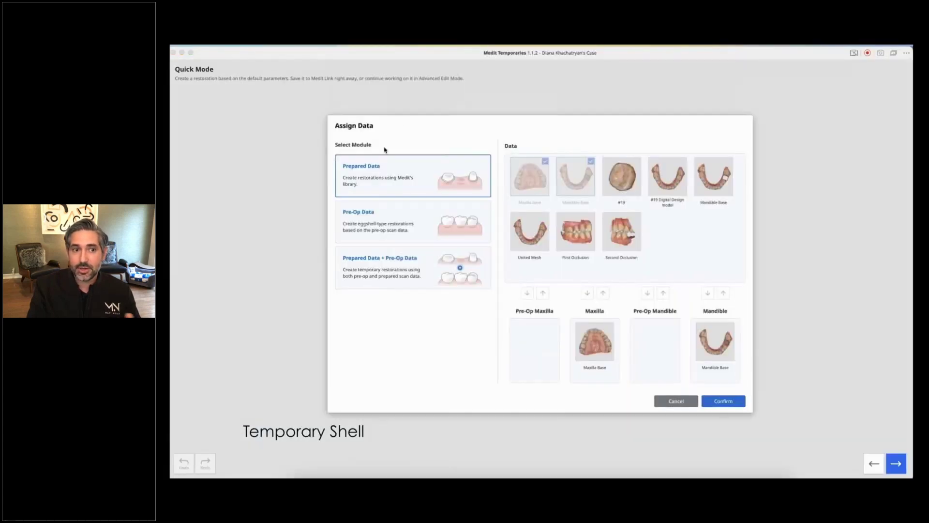
Choose Pre-Op Data, assign '#19 Digital Design model' as Mandible, and select tooth 19.
left_click(386, 214)
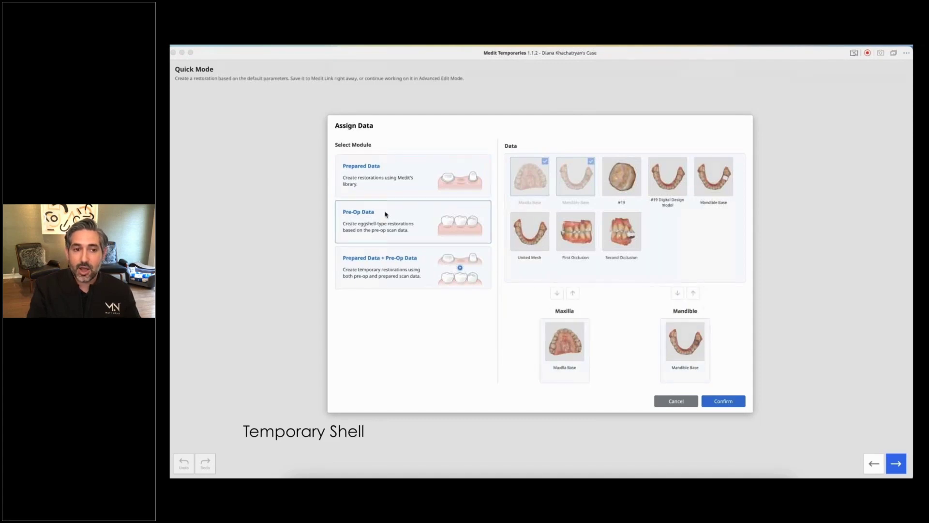
left_click(693, 293)
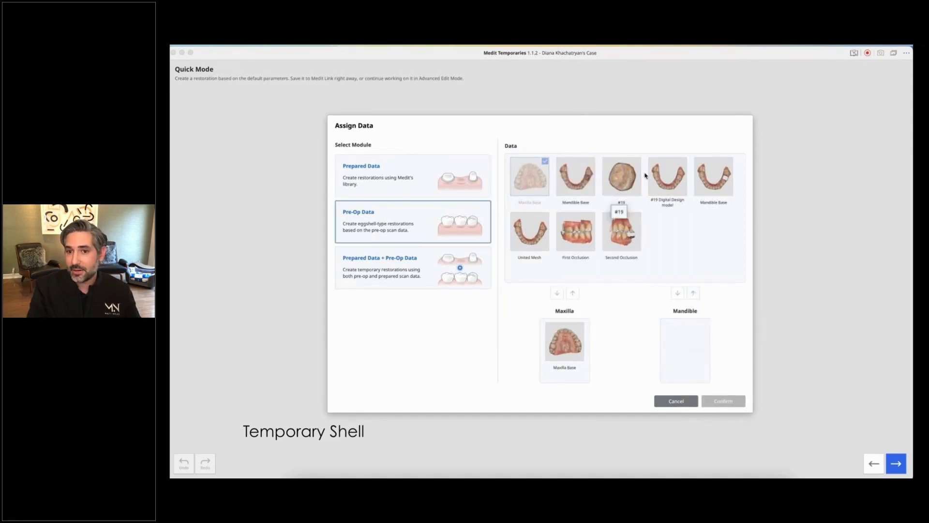
left_click(668, 179)
left_click(677, 293)
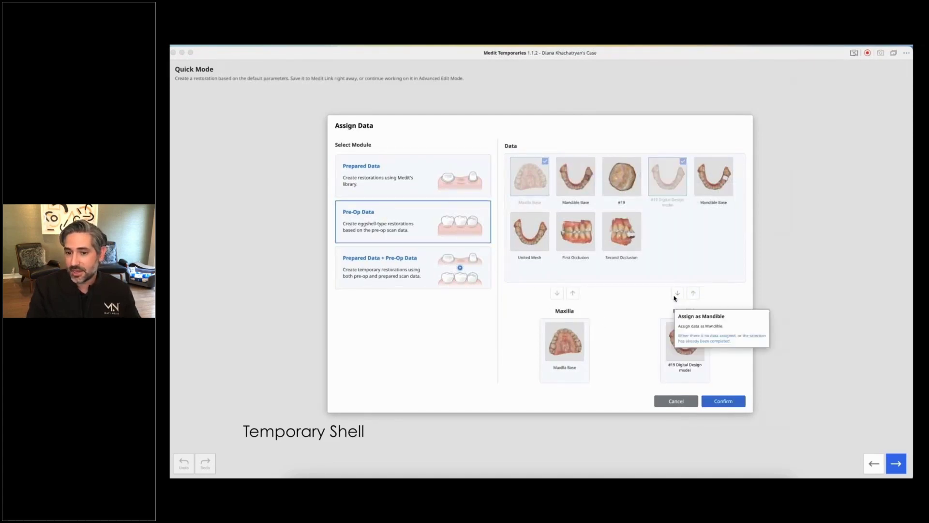
left_click(723, 401)
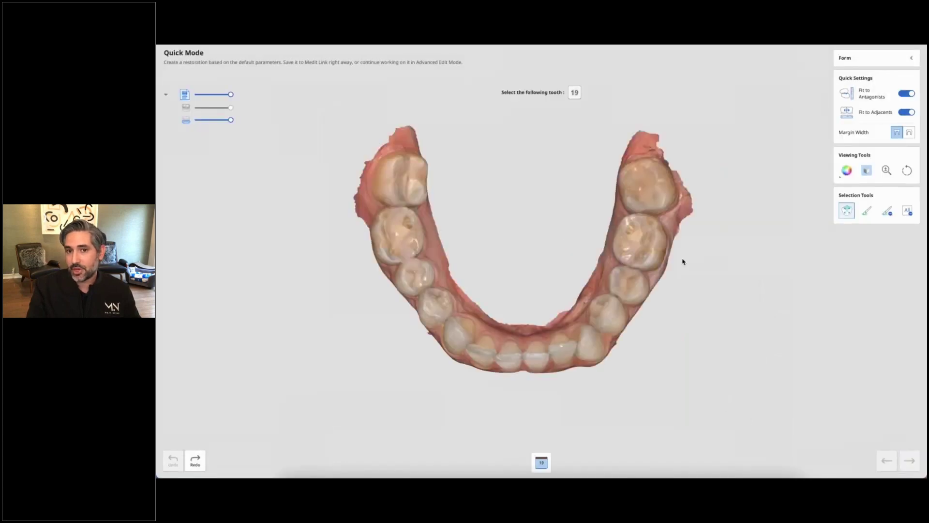
left_click(630, 241)
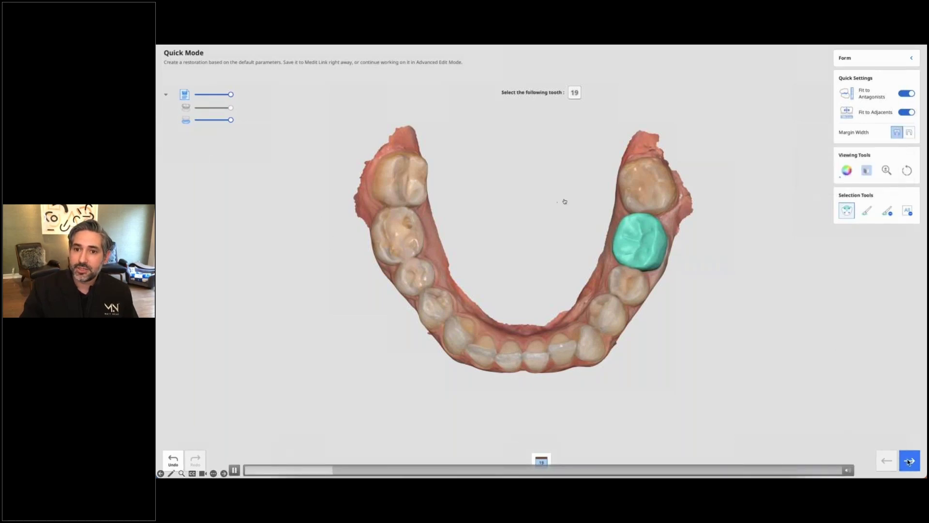
Generate the margin line and the Quick Mode temporary shell over tooth 19.
left_click(909, 461)
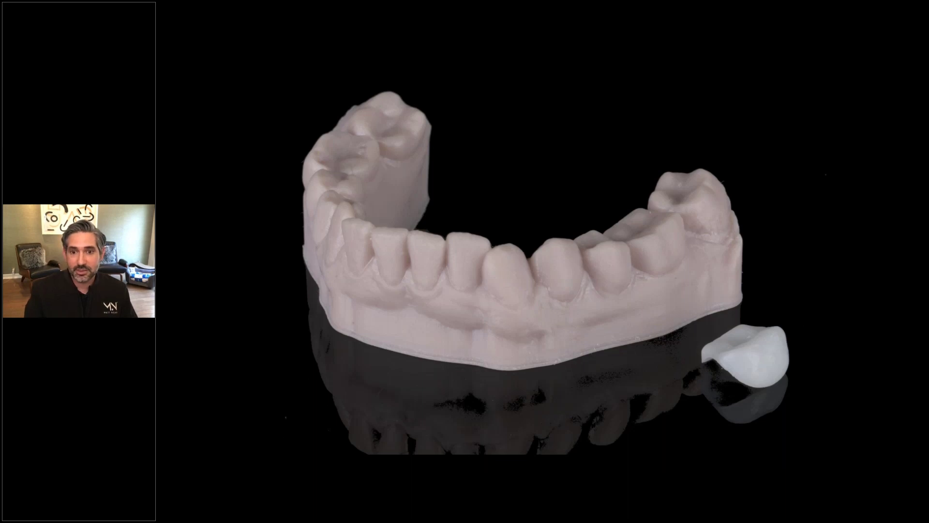
Advance to the intraoral photo slide of the prepared #19 tooth.
key("Right")
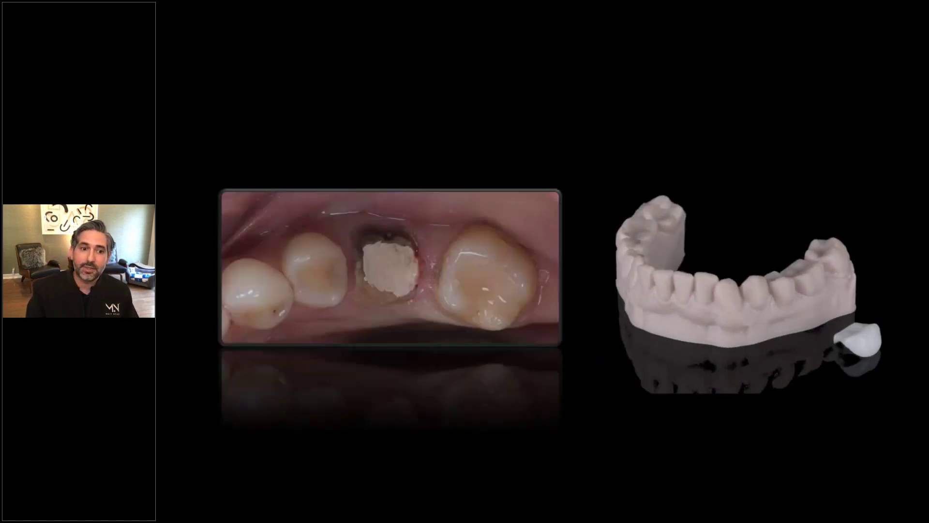